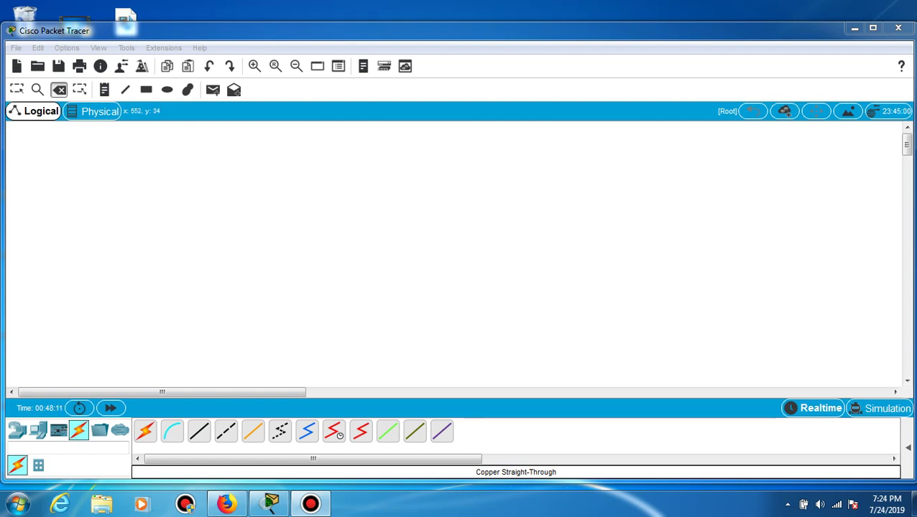
# Place a 2811 router and a 3560-24PS multilayer switch on the workspace.
pyautogui.hotkey('alt', 'Tab')
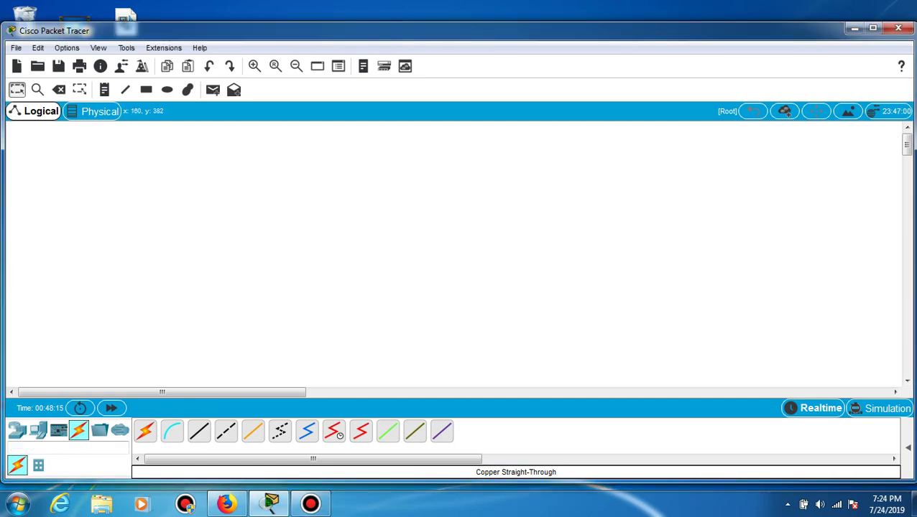
pyautogui.click(17, 430)
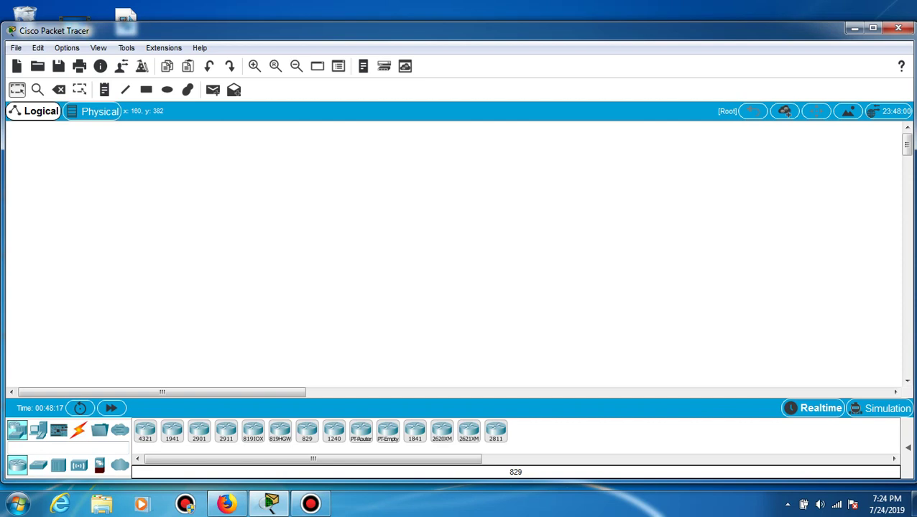
pyautogui.click(496, 430)
pyautogui.click(475, 239)
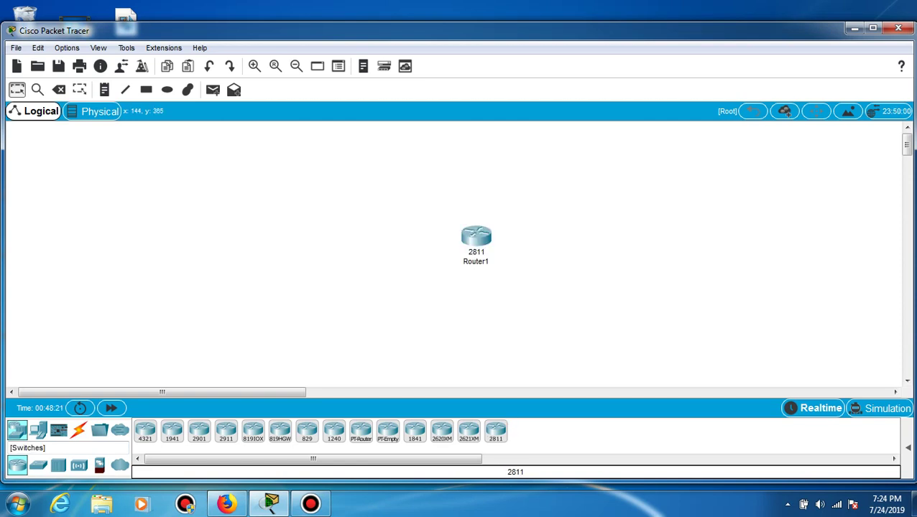
pyautogui.click(38, 466)
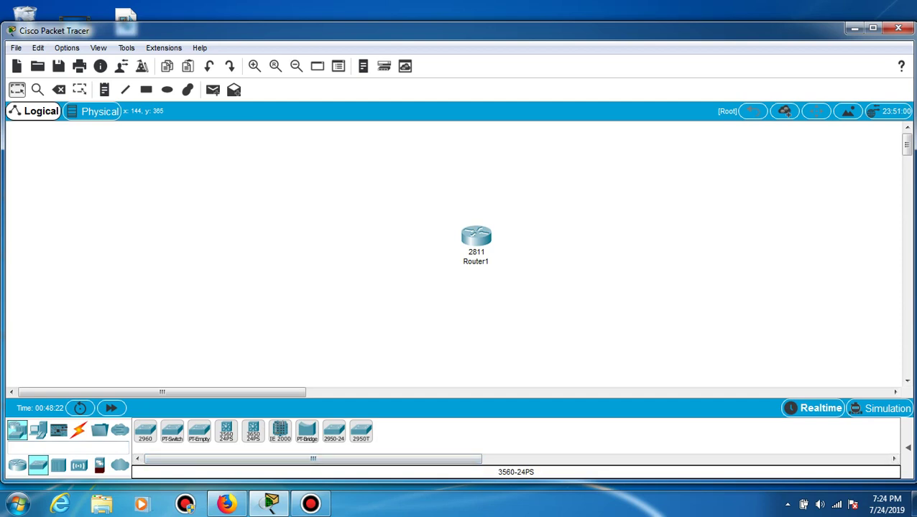
pyautogui.click(226, 430)
pyautogui.click(381, 299)
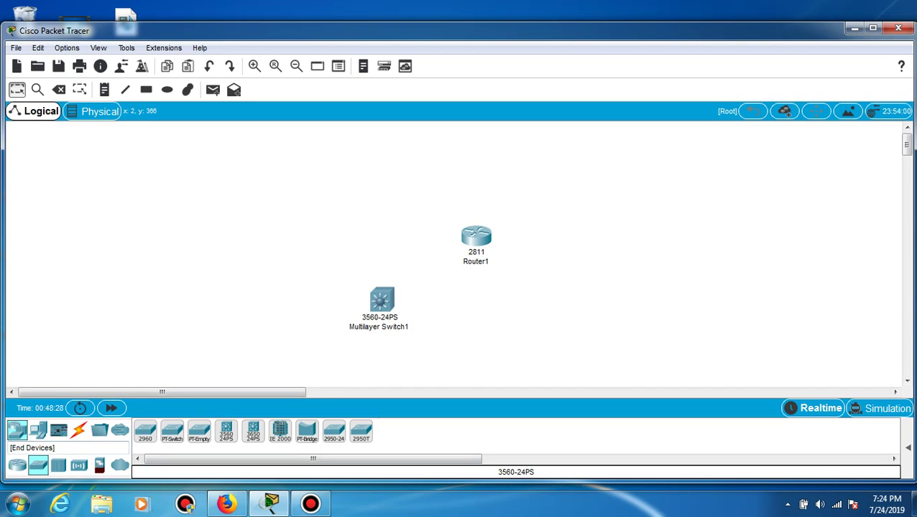
# Add two IP phones on either side of the switch and move Router1 above it.
pyautogui.click(38, 430)
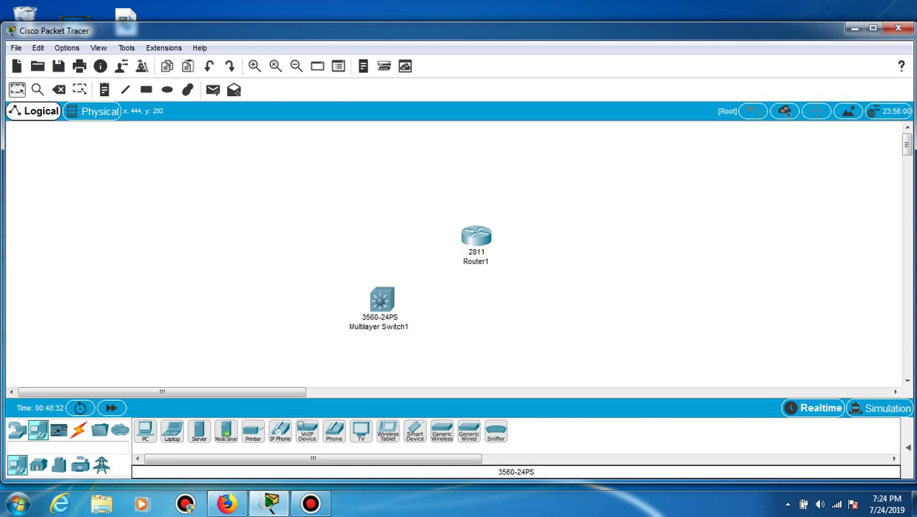
pyautogui.moveTo(279, 432); pyautogui.dragTo(258, 301)
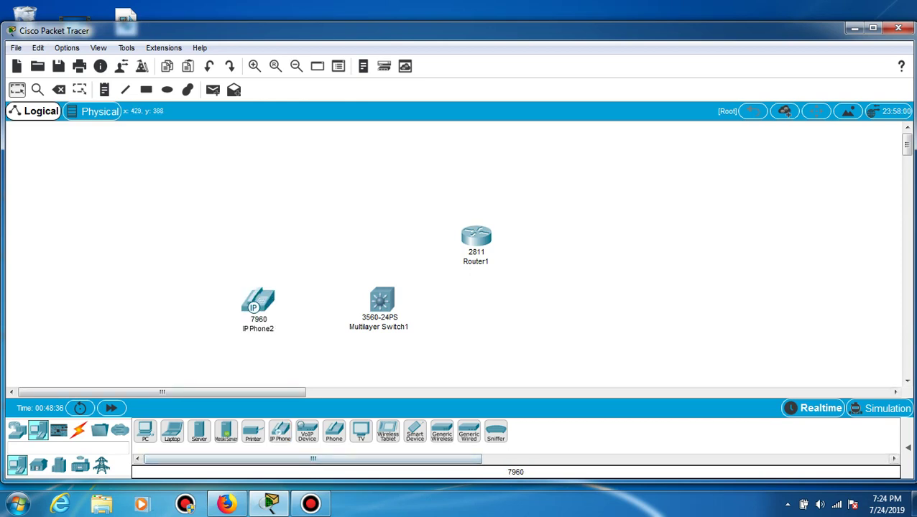
pyautogui.moveTo(279, 431); pyautogui.dragTo(437, 353)
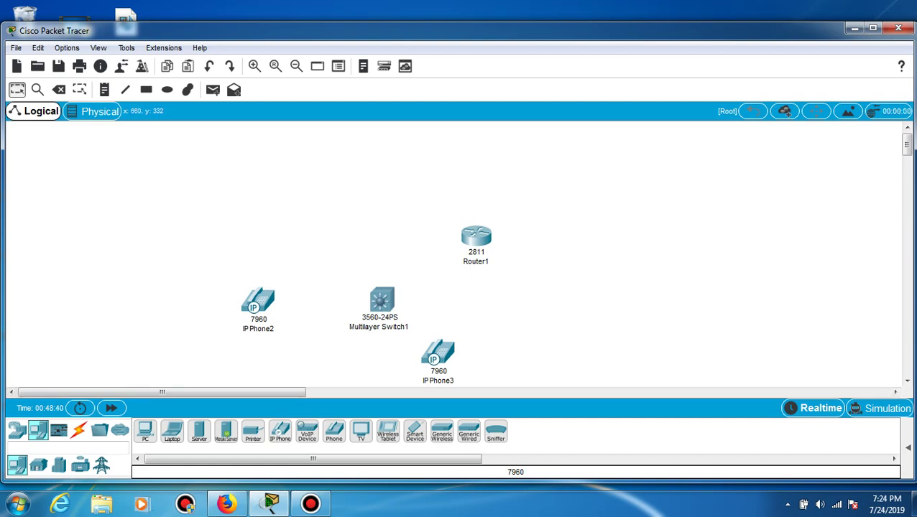
pyautogui.moveTo(438, 352); pyautogui.dragTo(559, 329)
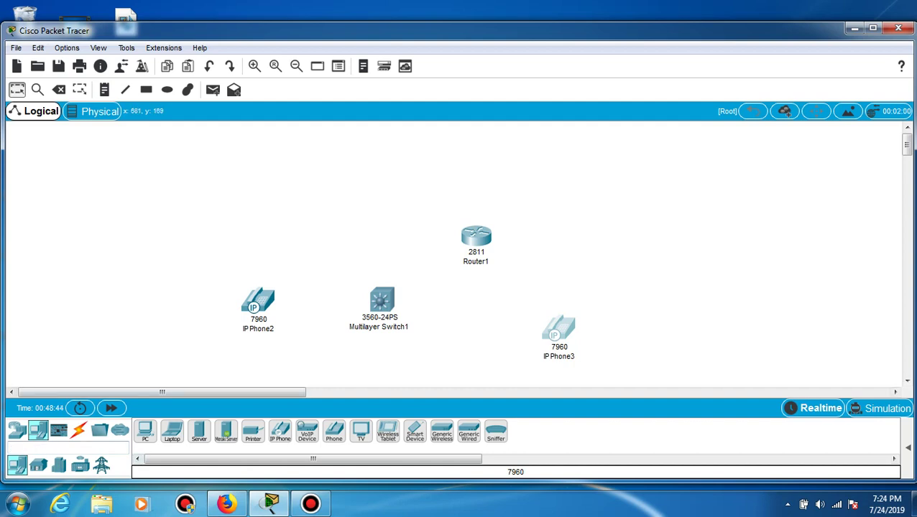
pyautogui.moveTo(476, 237); pyautogui.dragTo(406, 183)
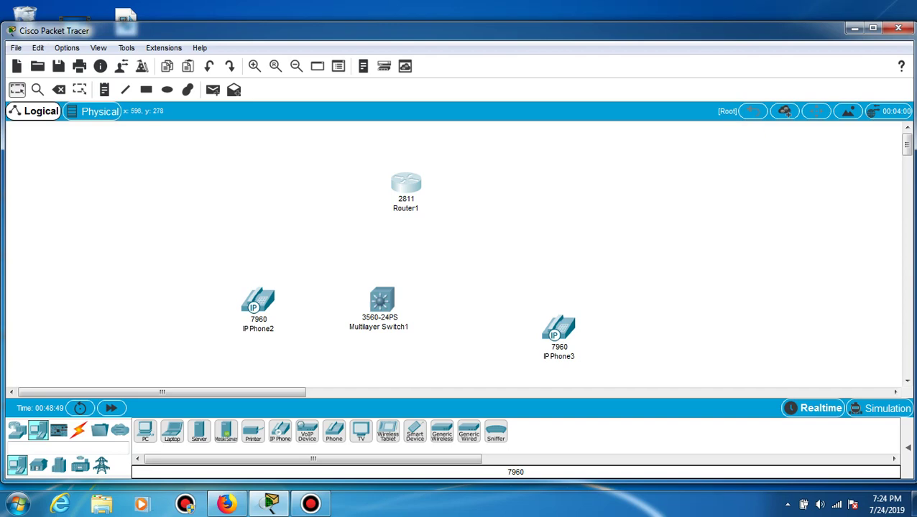
pyautogui.click(382, 300)
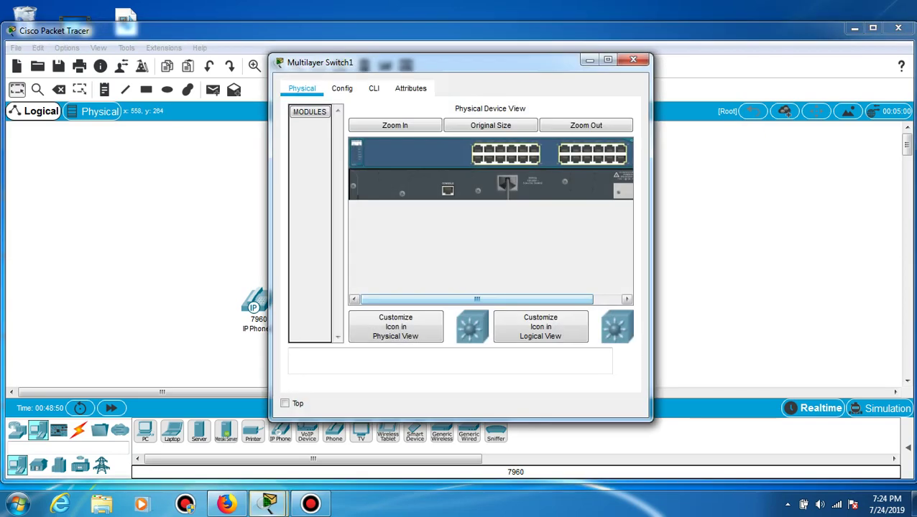
pyautogui.click(633, 59)
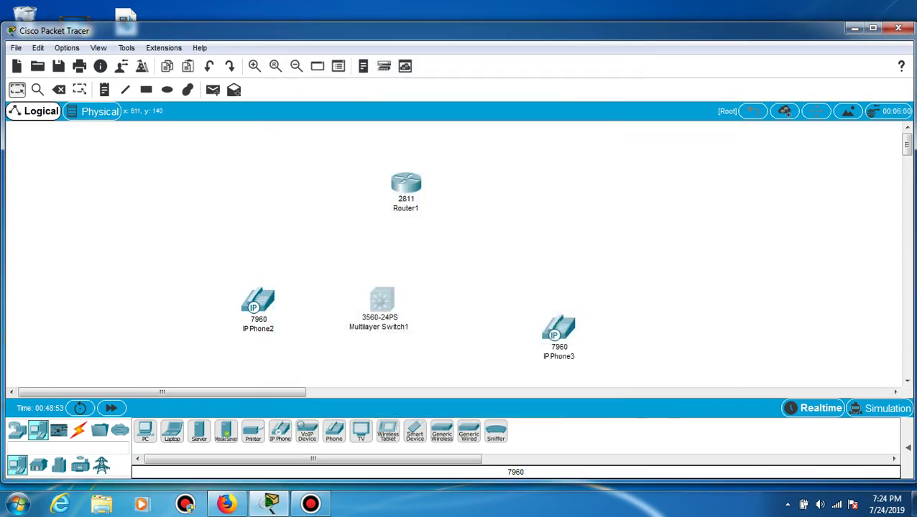
# Cable IP Phone2 and IP Phone3 to switch ports FastEthernet0/2 and FastEthernet0/3 with straight-through copper.
pyautogui.click(79, 429)
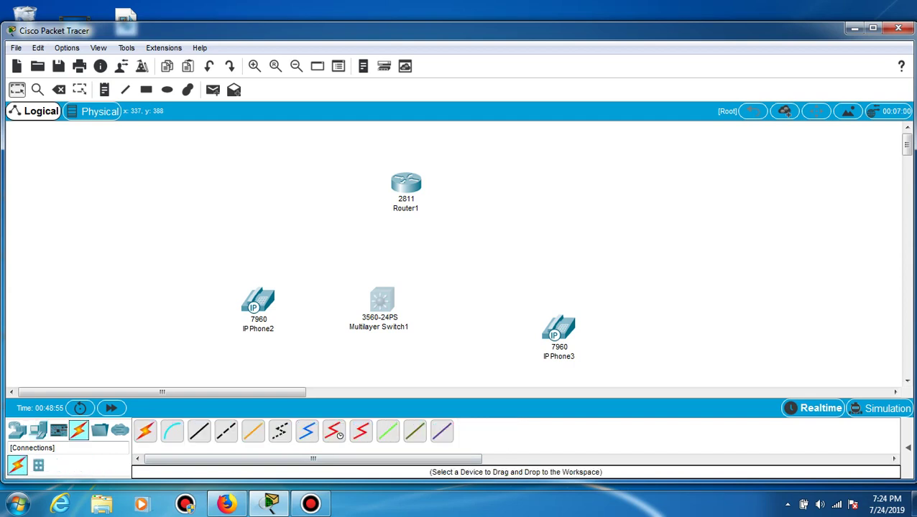
pyautogui.click(199, 430)
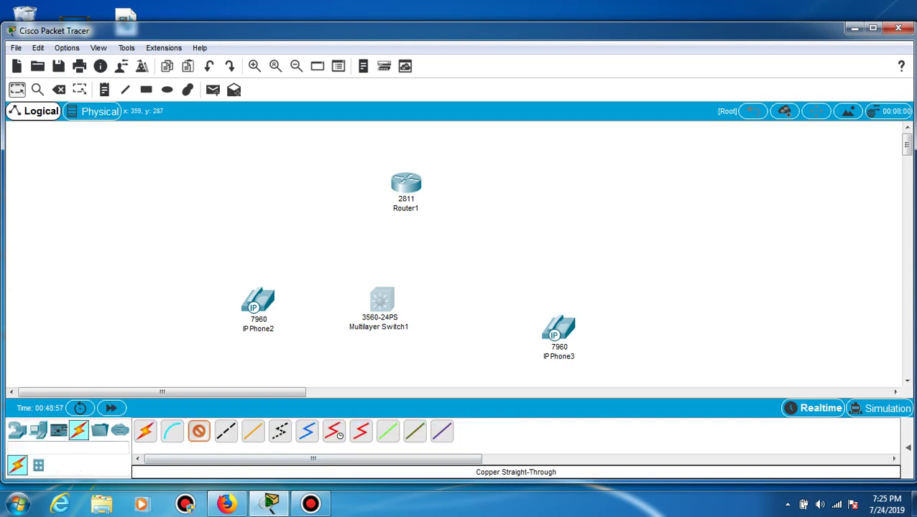
pyautogui.click(258, 302)
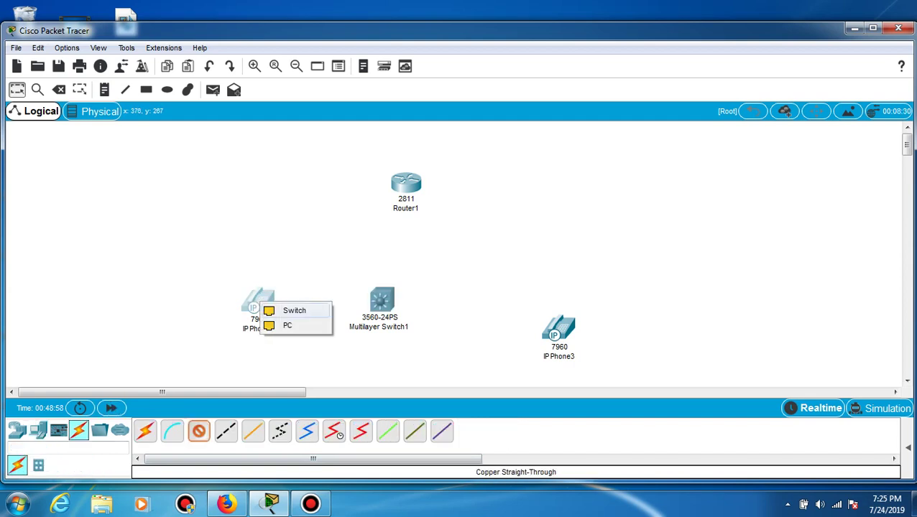
pyautogui.click(294, 310)
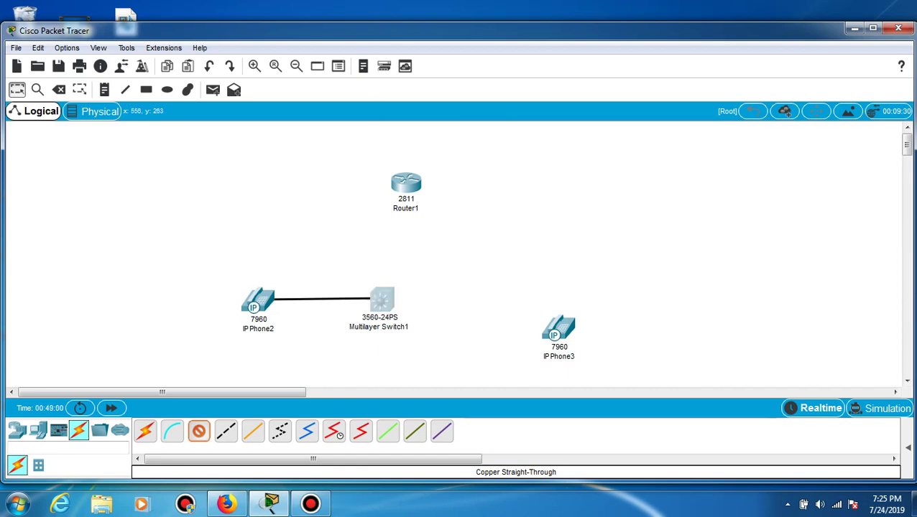
pyautogui.click(381, 299)
pyautogui.click(430, 39)
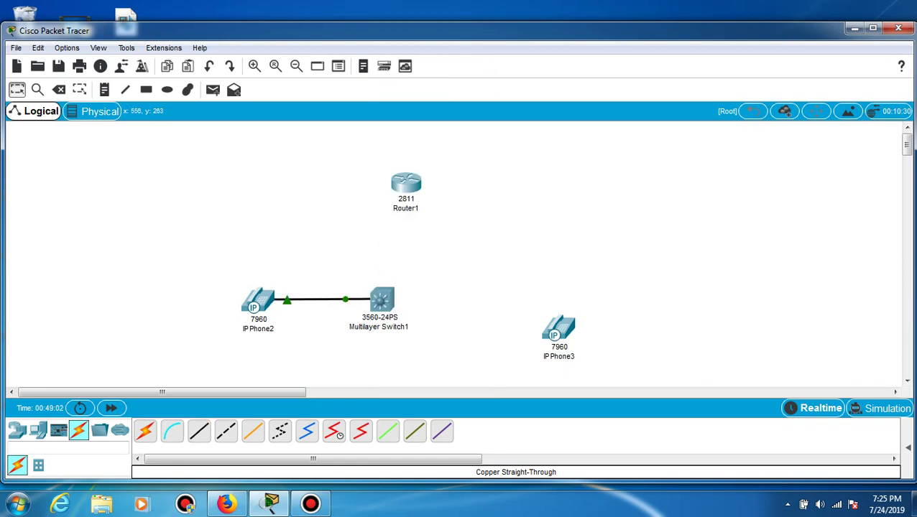
pyautogui.click(199, 431)
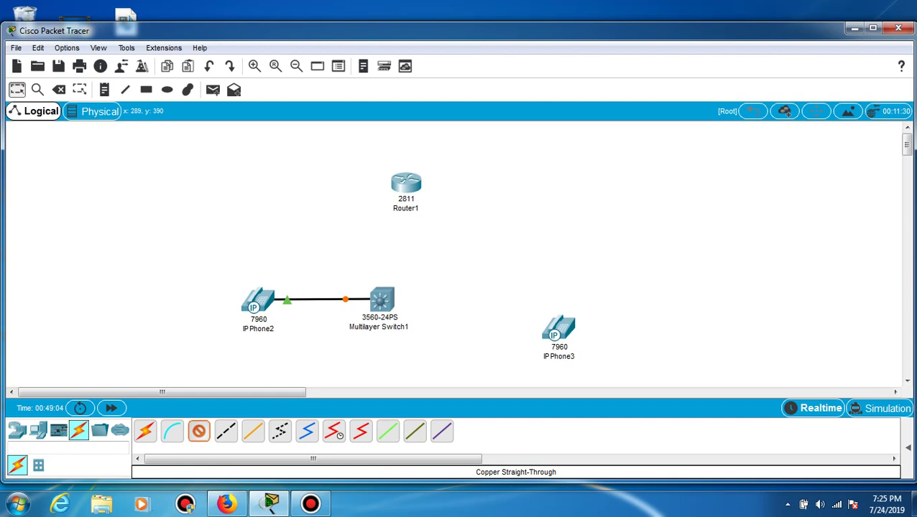
pyautogui.click(559, 327)
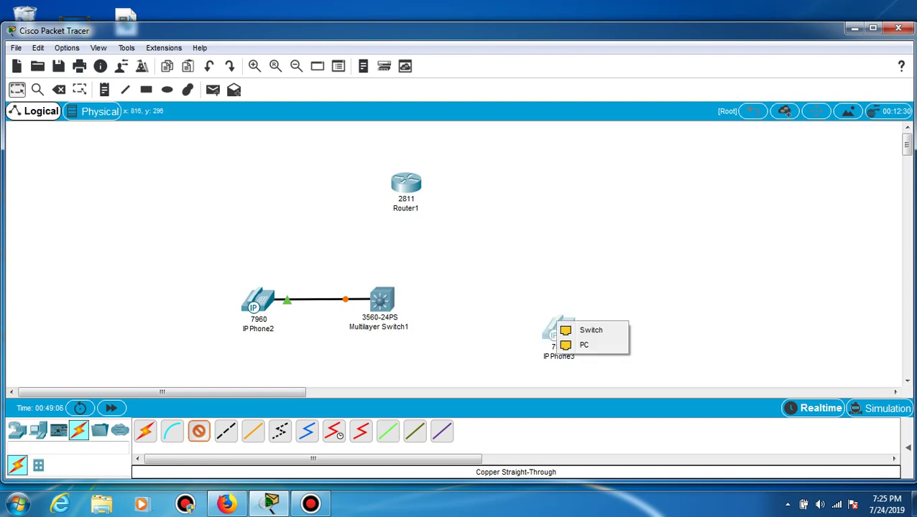
pyautogui.click(591, 327)
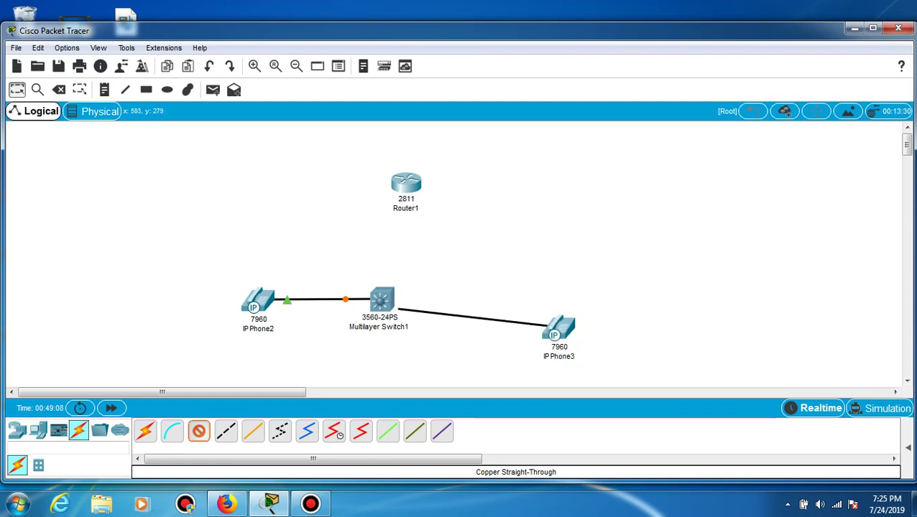
pyautogui.click(381, 299)
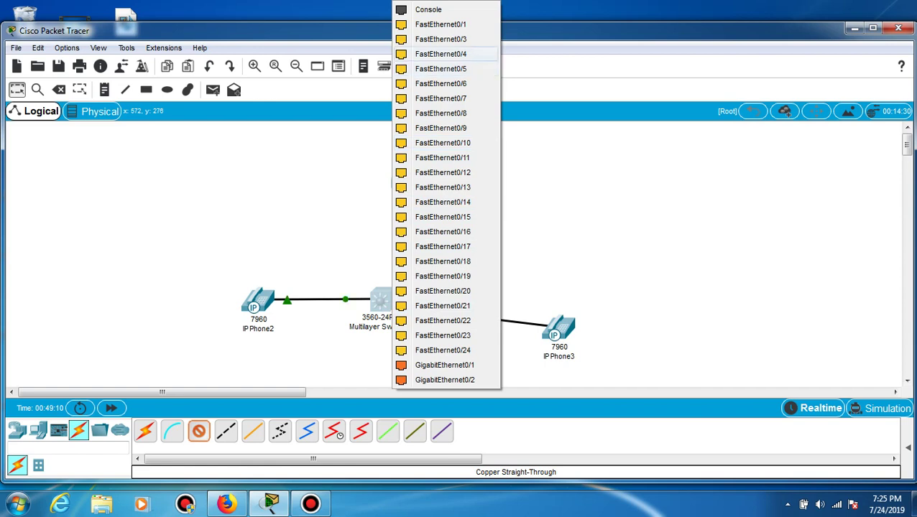
pyautogui.click(441, 39)
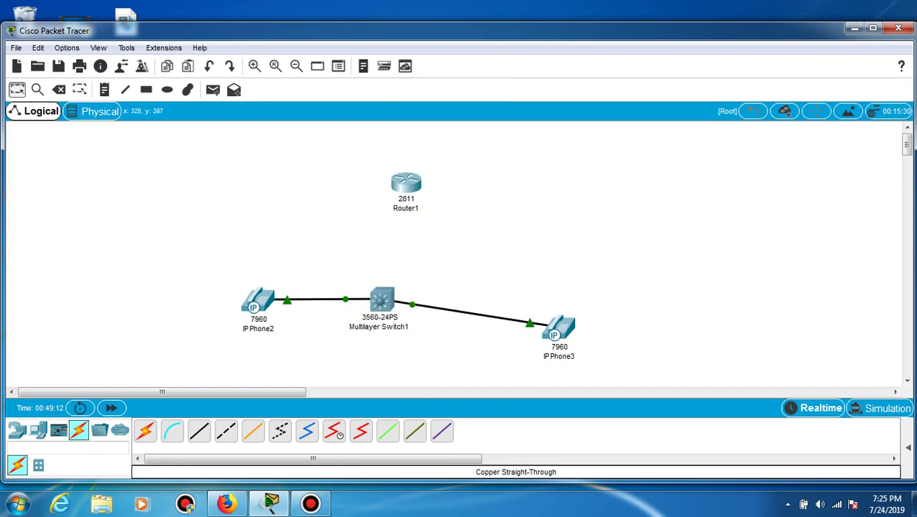
# Link Router1's FastEthernet0/0 to switch port FastEthernet0/1 with a straight-through cable.
pyautogui.click(199, 431)
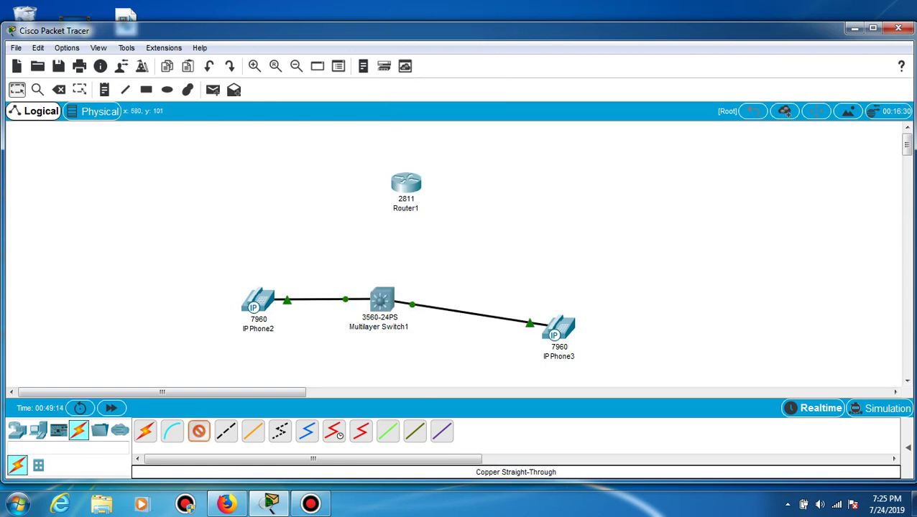
pyautogui.click(405, 183)
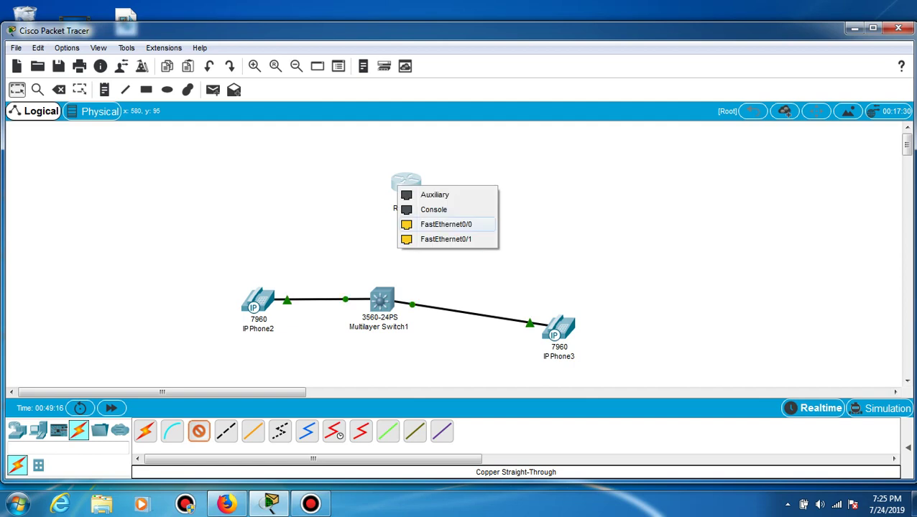
pyautogui.click(440, 224)
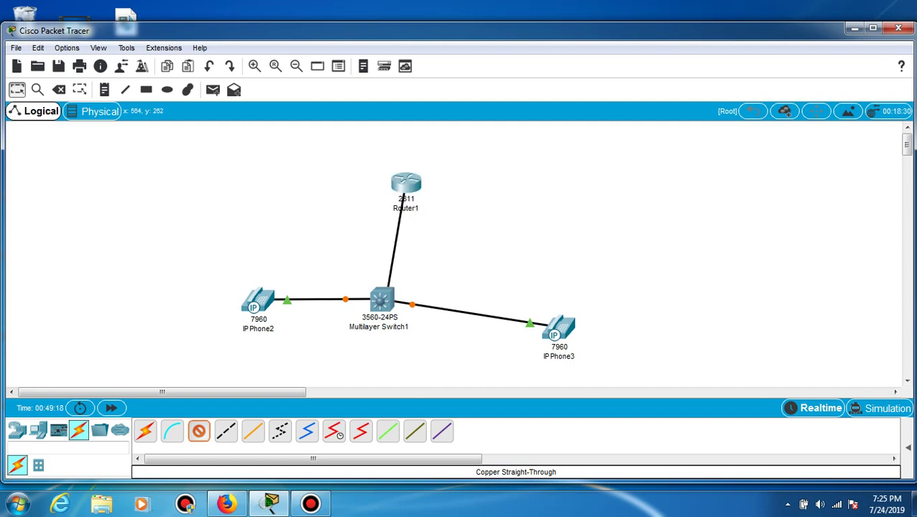
pyautogui.click(382, 299)
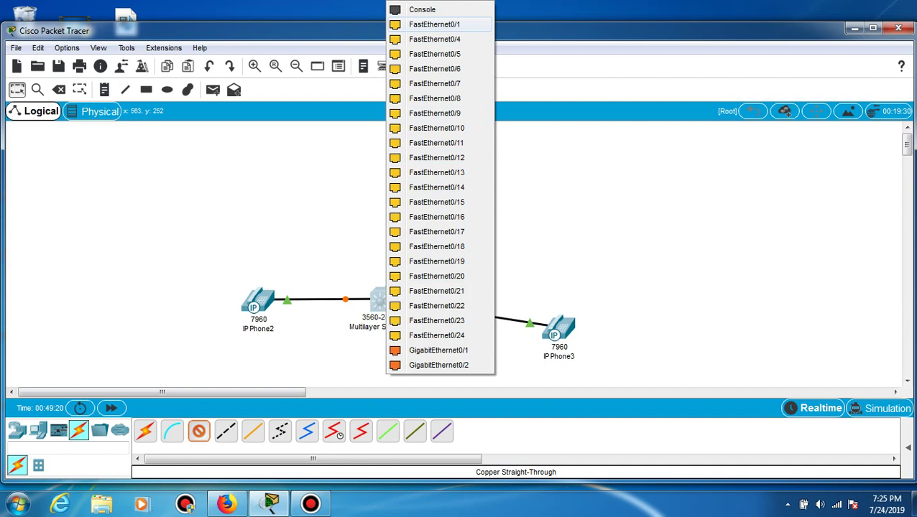
pyautogui.click(435, 24)
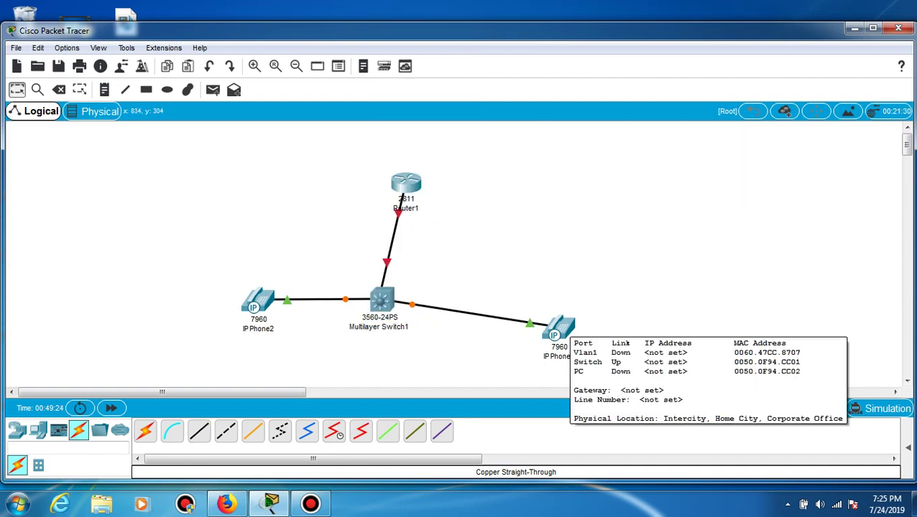
# Reposition IP Phone3, IP Phone2 and Router1 for a tidier topology layout.
pyautogui.moveTo(559, 329); pyautogui.dragTo(575, 286)
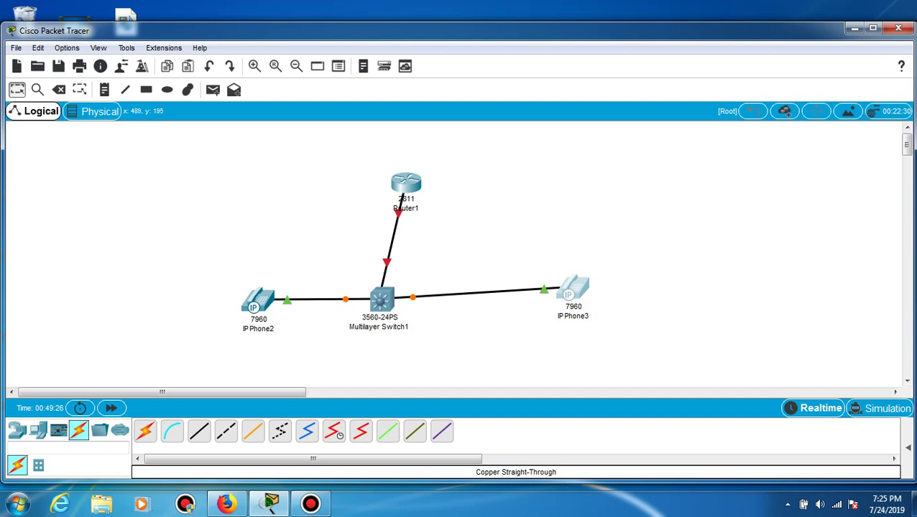
pyautogui.moveTo(245, 295); pyautogui.dragTo(213, 277)
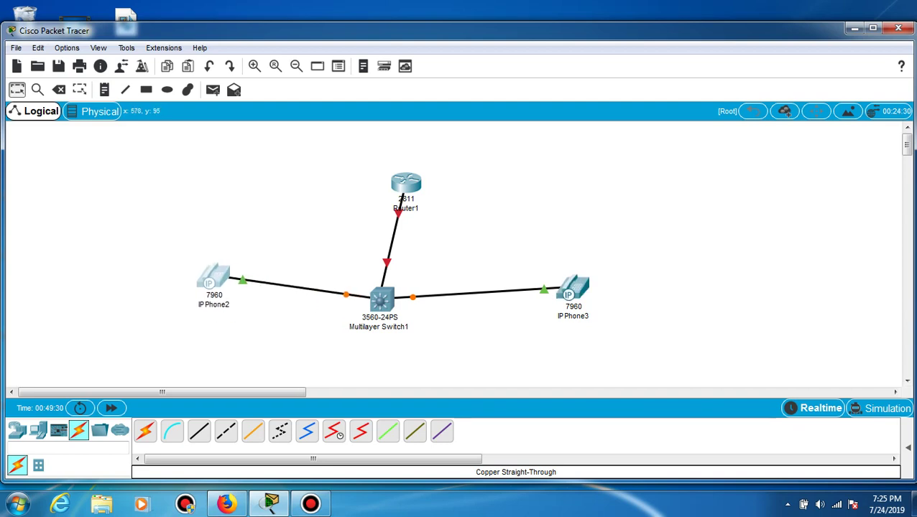
pyautogui.moveTo(406, 184); pyautogui.dragTo(385, 165)
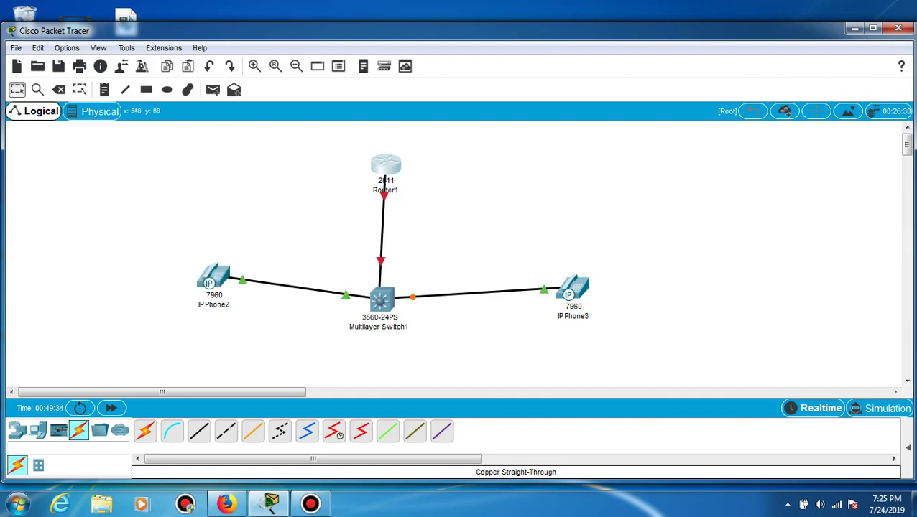
# In Router1's CLI, decline the initial setup dialog and enter privileged mode with en.
pyautogui.click(386, 165)
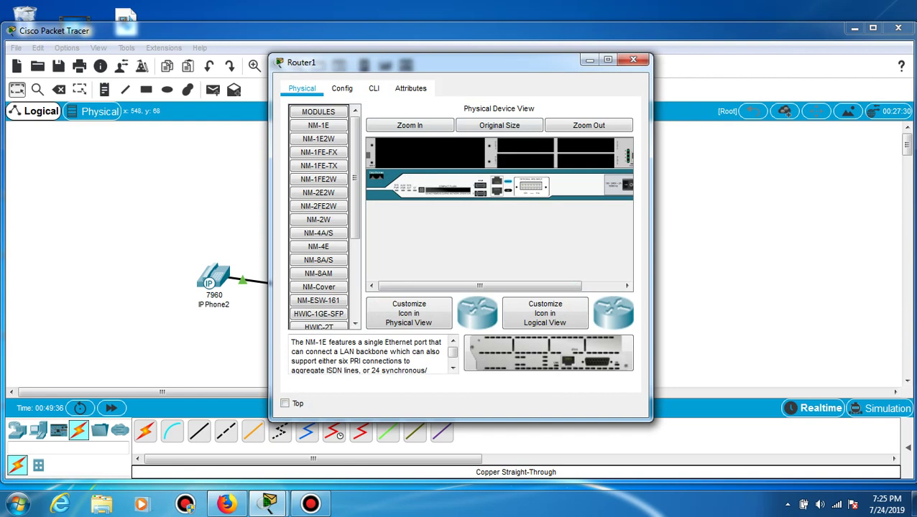
pyautogui.click(374, 88)
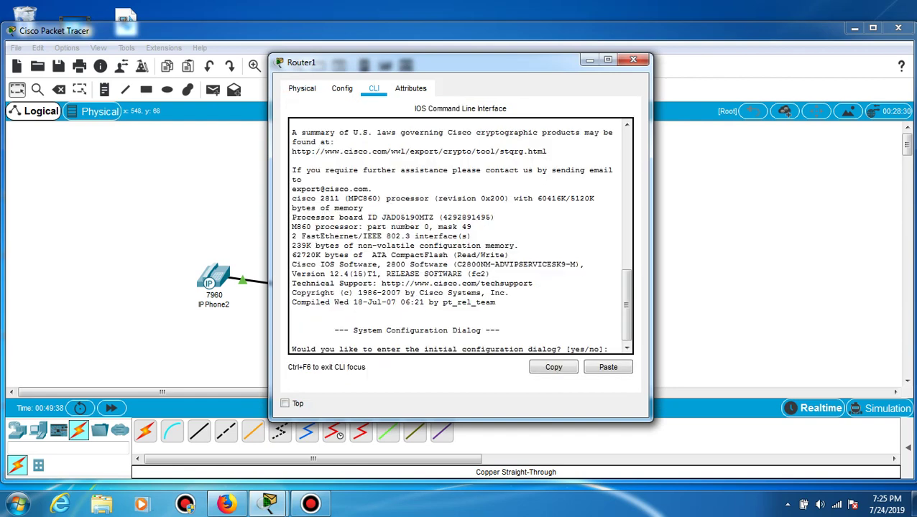
pyautogui.write('n')
pyautogui.press('Return')
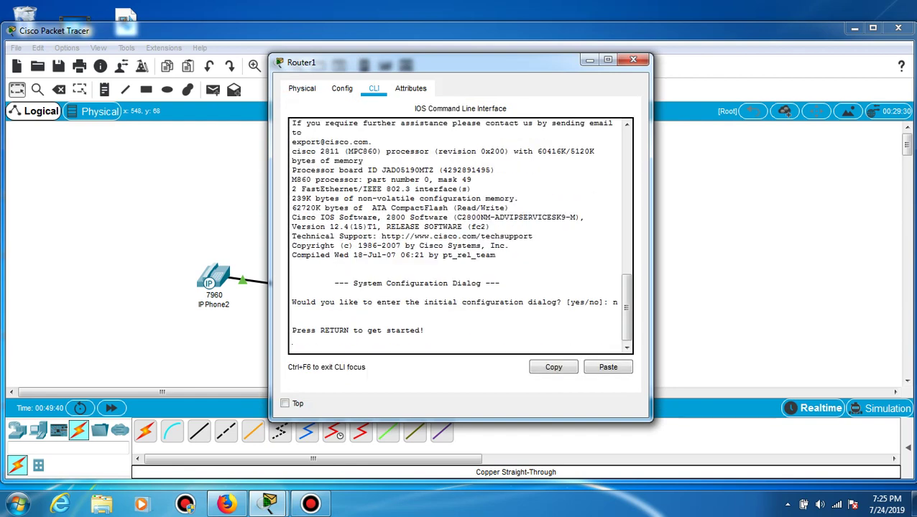
pyautogui.press('Return')
pyautogui.write('en')
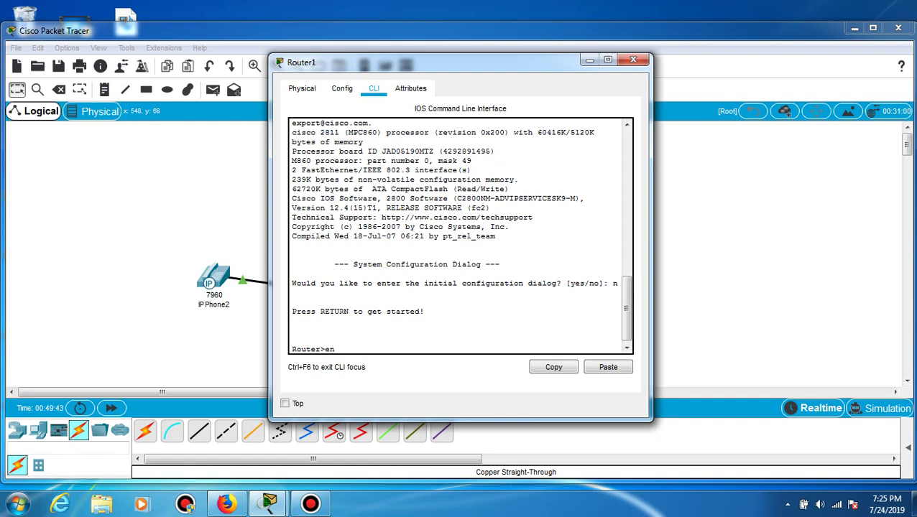
pyautogui.press('Return')
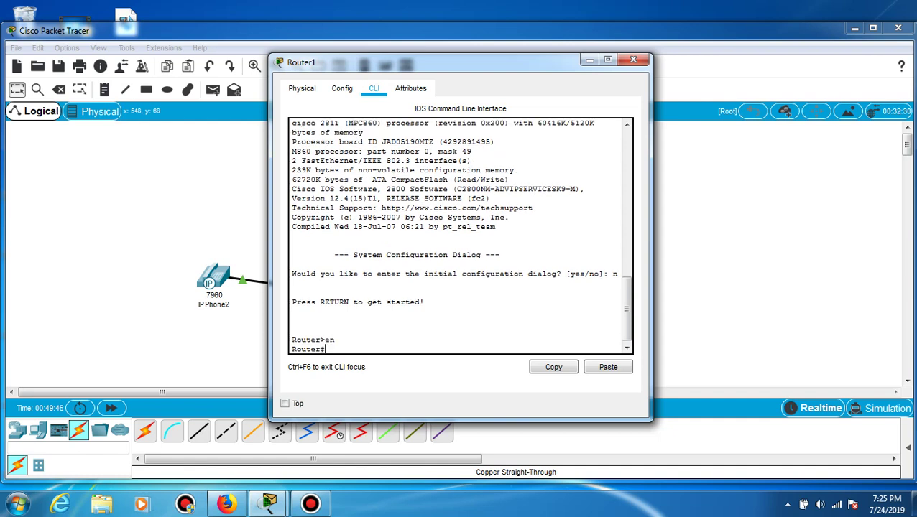
# Assign 192.168.5.1 255.255.255.0 to interface fa0/0 and bring it up with no shut.
pyautogui.write('conf')
pyautogui.write('ig')
pyautogui.write(' t')
pyautogui.press('Return')
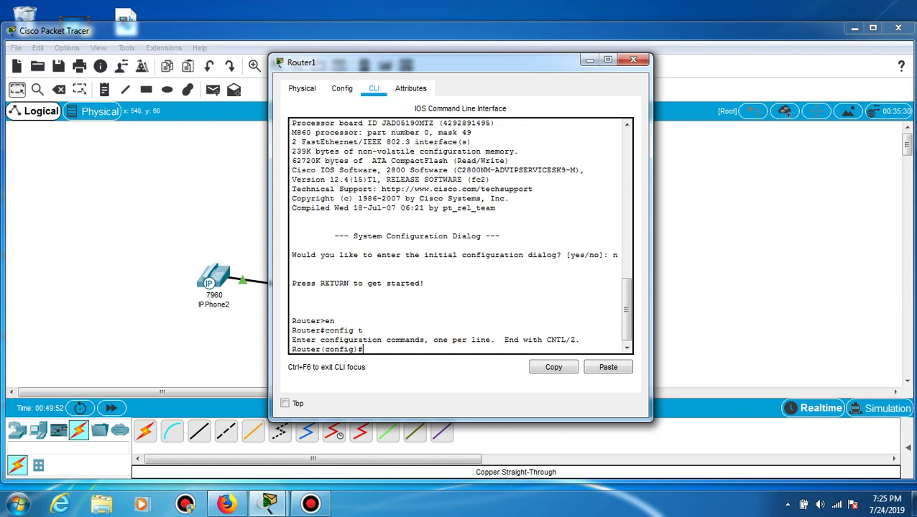
pyautogui.write('interface fa0/0')
pyautogui.press('Return')
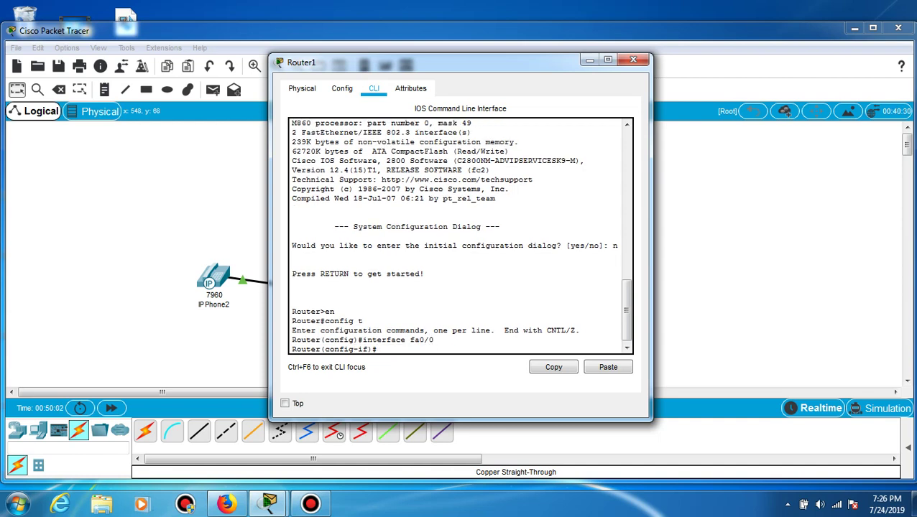
pyautogui.write('ip address 192.168.5.1')
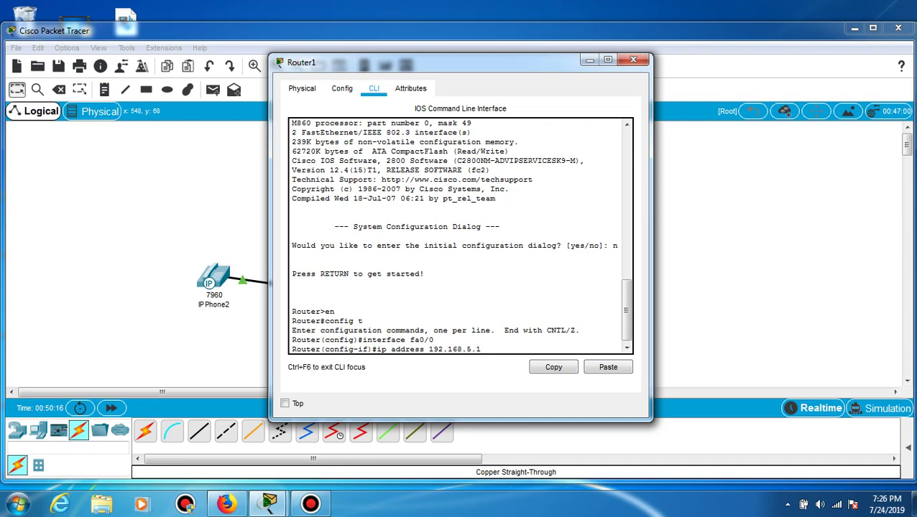
pyautogui.write(' 255.255.255.0')
pyautogui.press('Return')
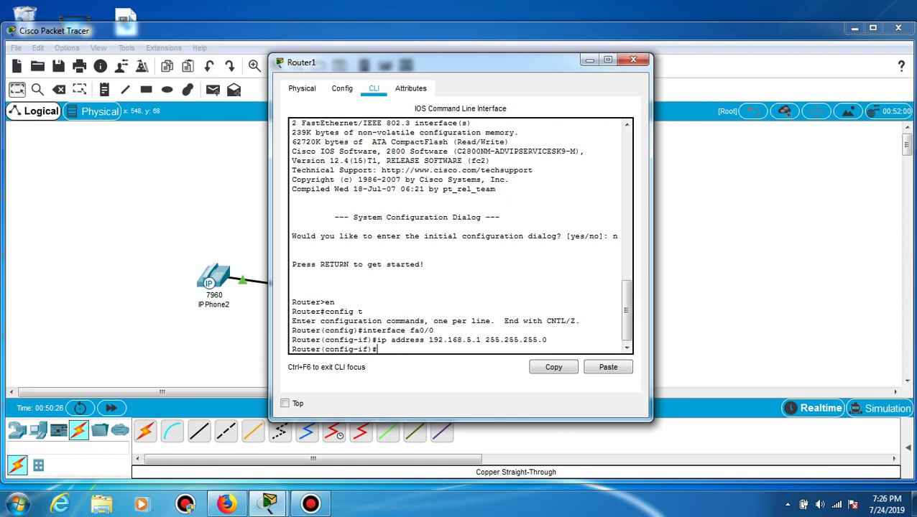
pyautogui.write('no shut')
pyautogui.press('Return')
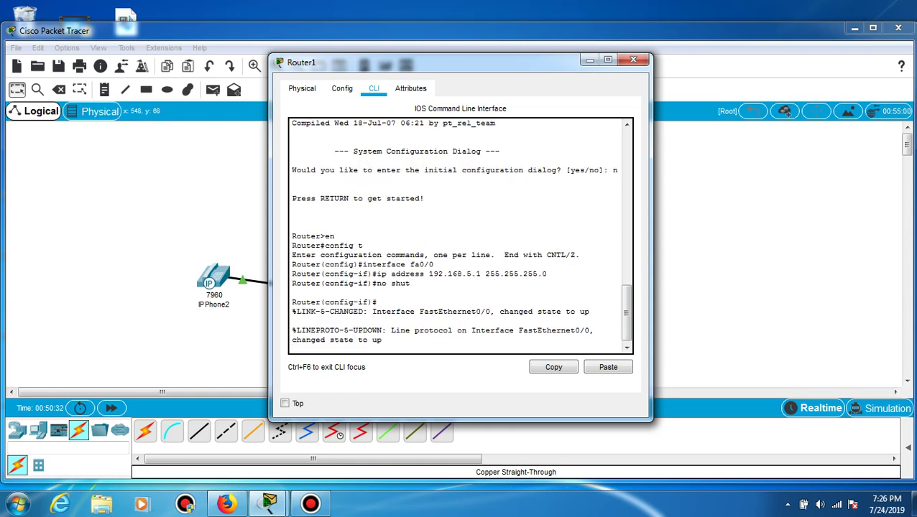
pyautogui.press('Return')
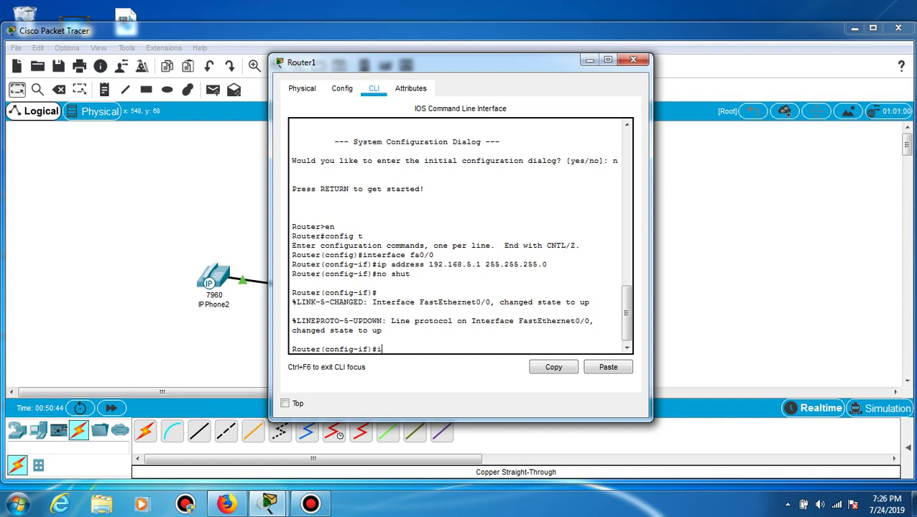
pyautogui.write('p dhcp pool voip')
# Create DHCP pool voip for network 192.168.5.0 255.255.255.0 and enter default-router 192.168.5.1.
pyautogui.press('Return')
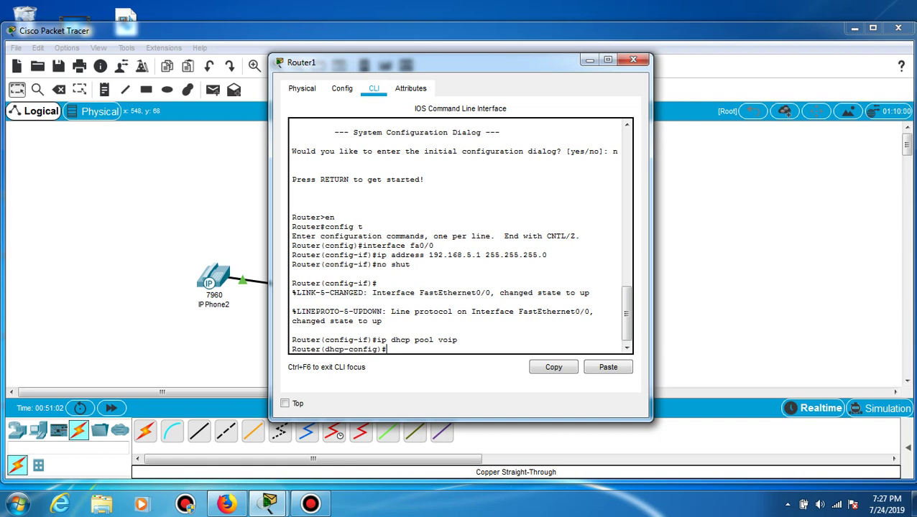
pyautogui.write('network 192.168.5.0')
pyautogui.write('255')
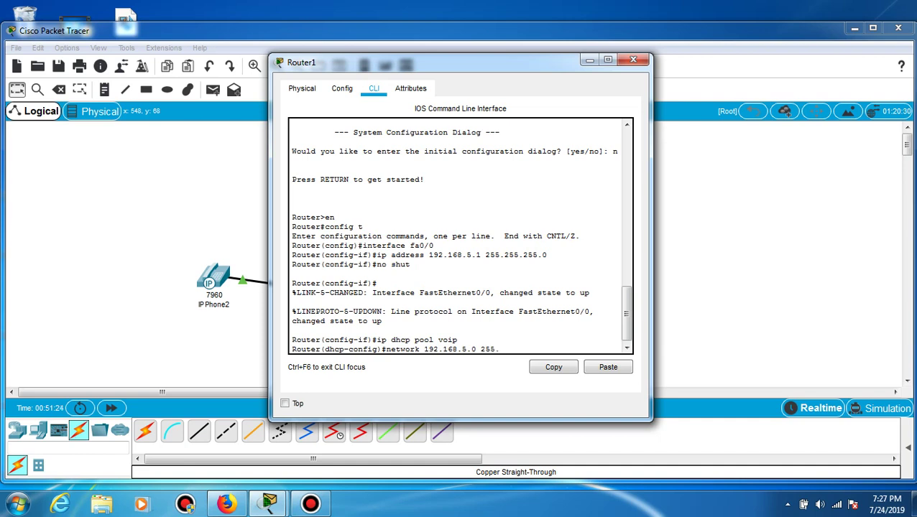
pyautogui.write('.255.255.0')
pyautogui.press('Return')
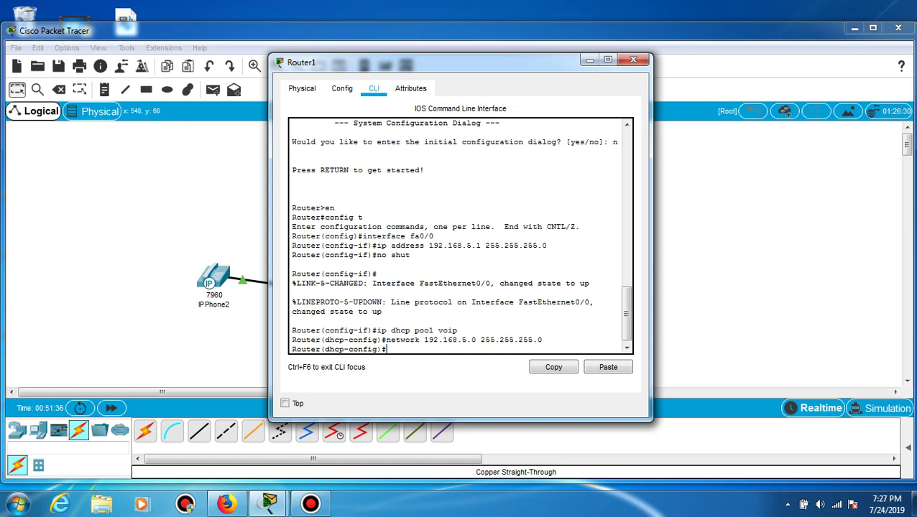
pyautogui.write('default-router 192.1')
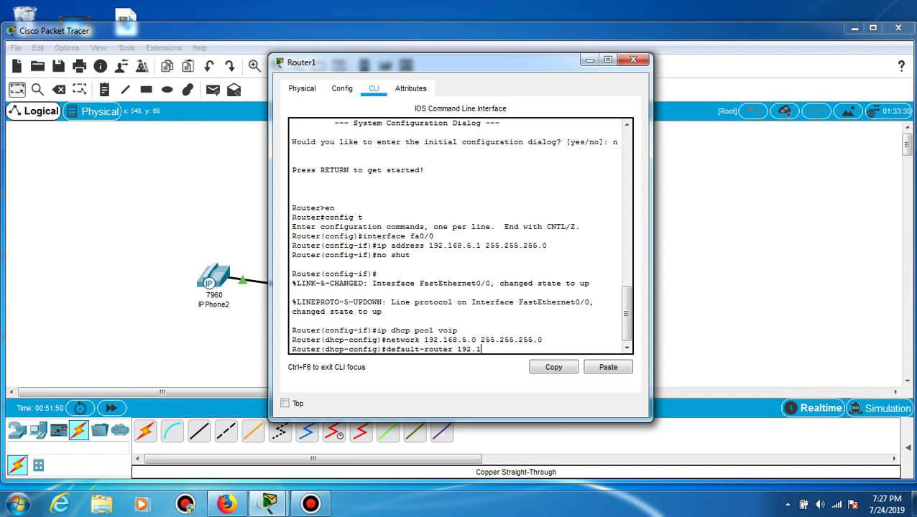
pyautogui.write('68.5.1')
# Apply default router 192.168.5.1 and set DHCP option 150 ip 192.168.5.1 in the voip pool.
pyautogui.press('Return')
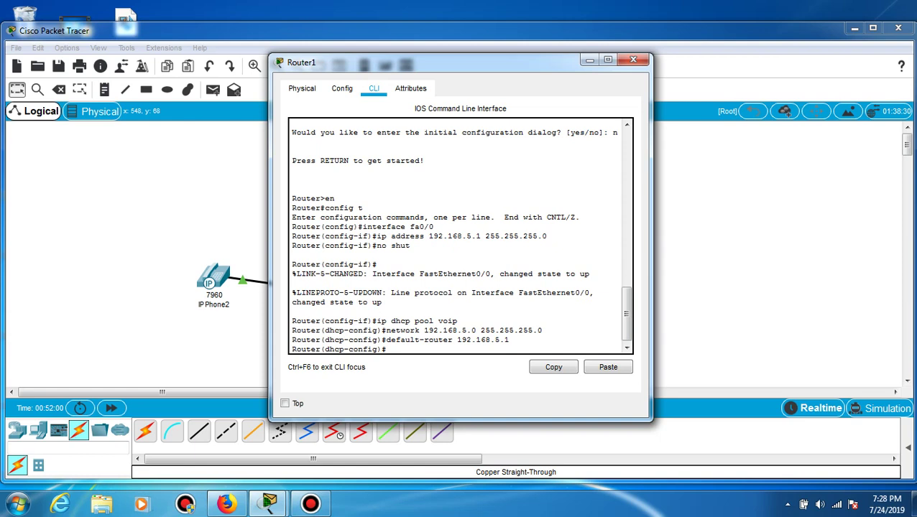
pyautogui.write('option ?')
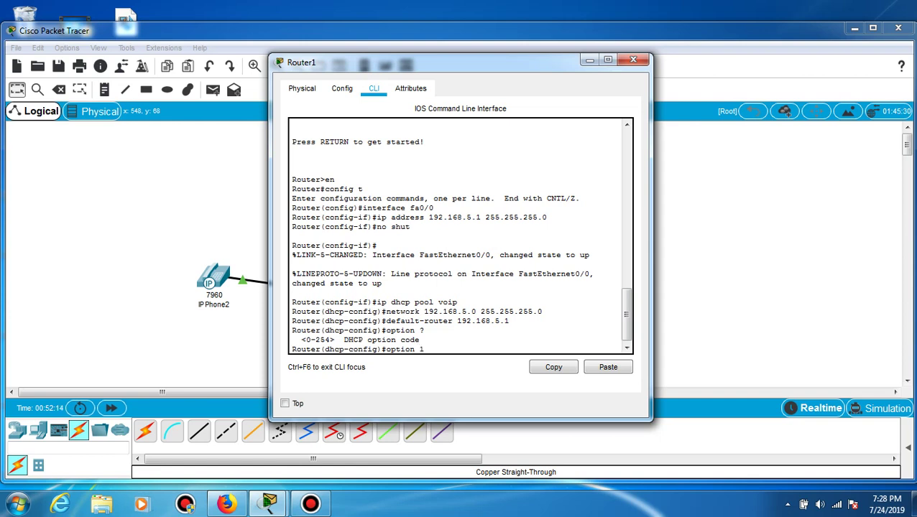
pyautogui.write('0')
pyautogui.write('ip 192.168.5.1')
pyautogui.press('Return')
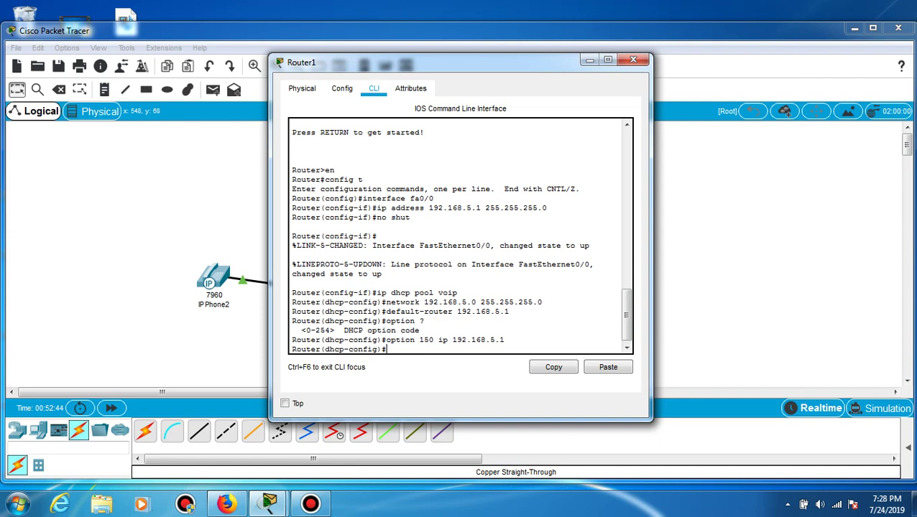
# Enter telephony-service configuration and set max-ephones 4 and max-dn 4.
pyautogui.write('t')
pyautogui.write('ele')
pyautogui.write('phon')
pyautogui.write('e')
pyautogui.write('y')
pyautogui.write('-servic')
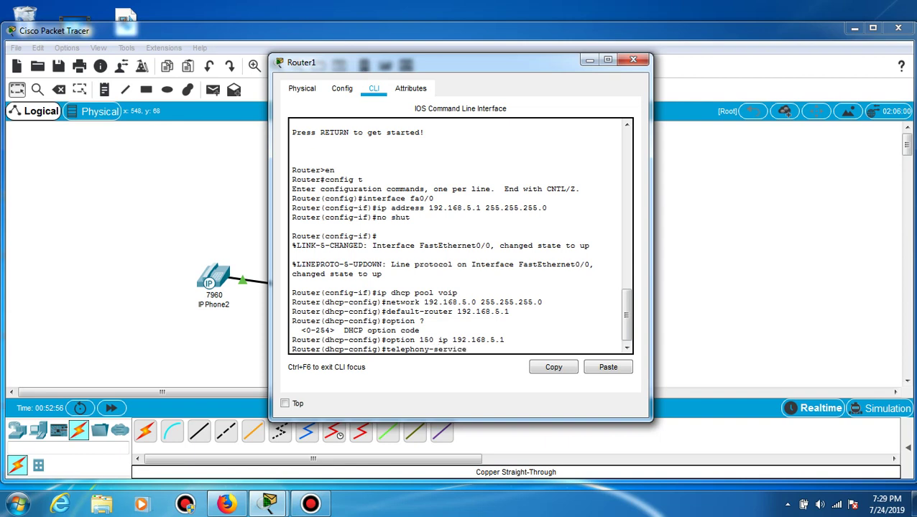
pyautogui.write('e')
pyautogui.press('Return')
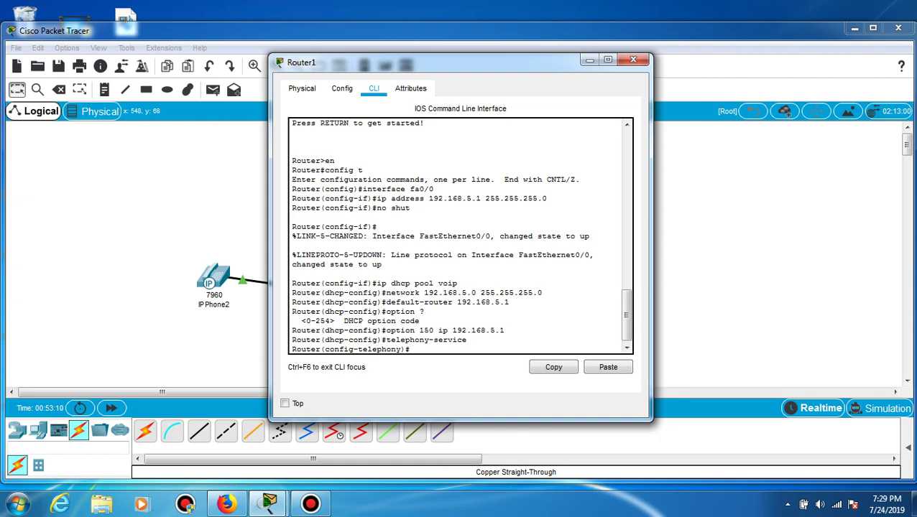
pyautogui.write('max-ephones 4')
pyautogui.press('Return')
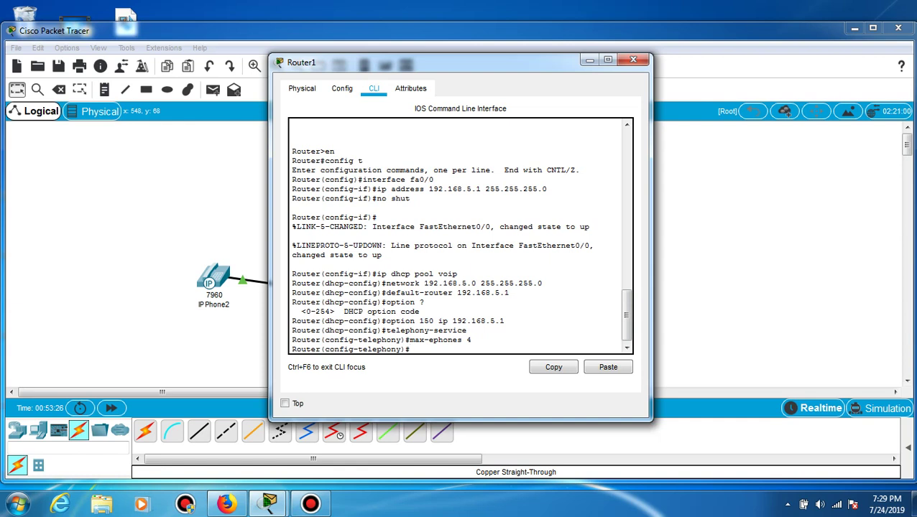
pyautogui.write('max-dn 4')
pyautogui.press('Return')
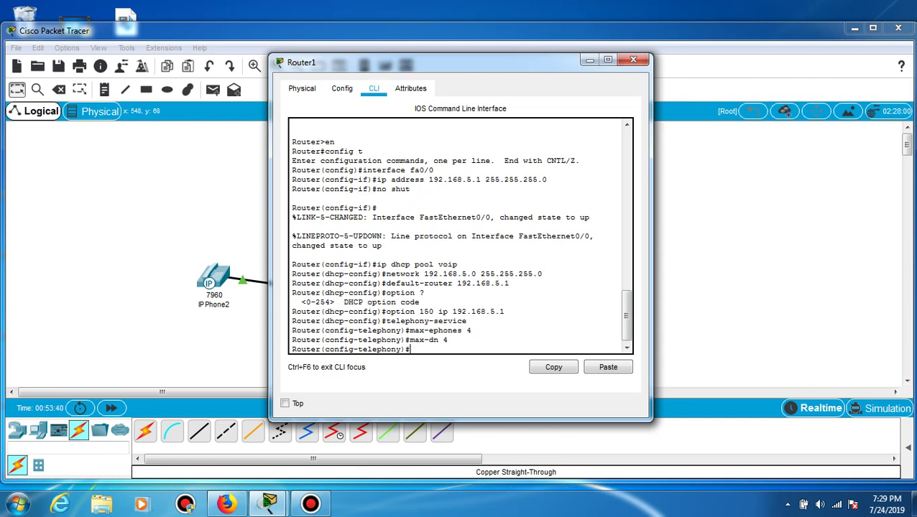
# Enter ip source-address 192.168.5.1 port 2003 under telephony-service.
pyautogui.write('ip source')
pyautogui.write('-address')
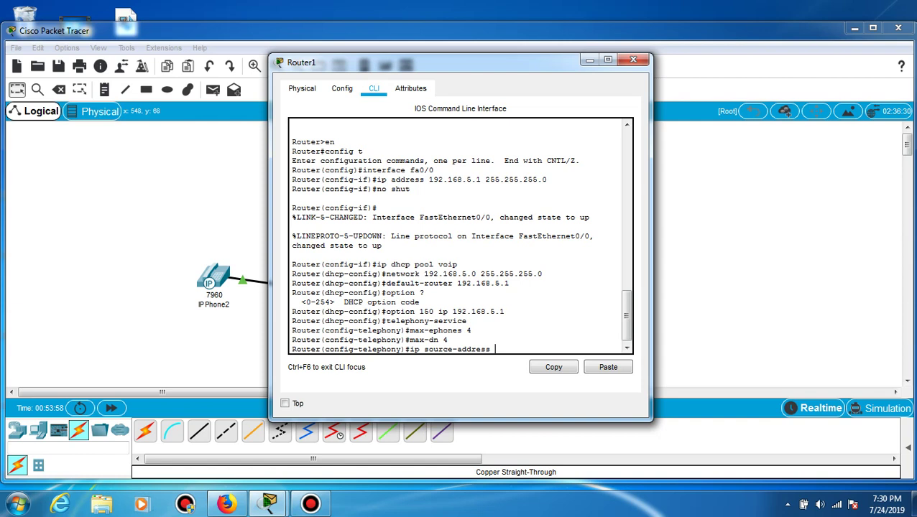
pyautogui.write('192.168.5.1 port ?')
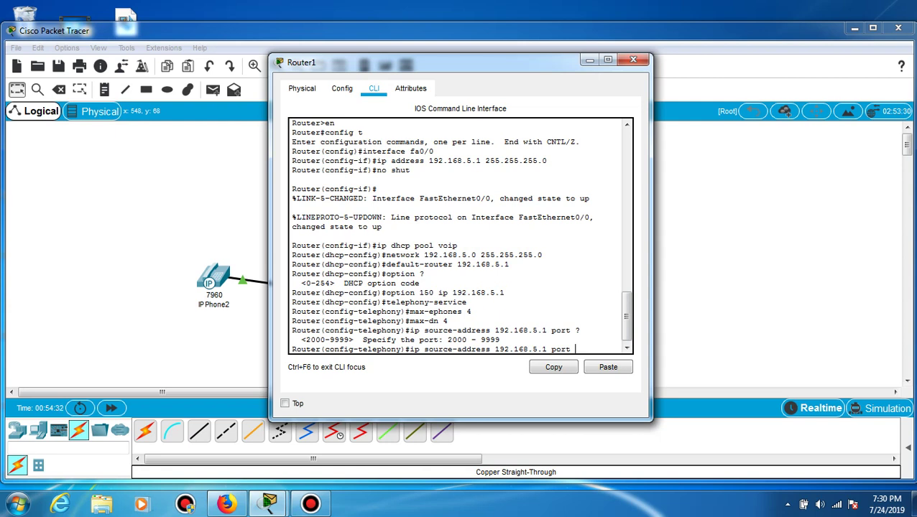
pyautogui.write('2003')
pyautogui.press('Return')
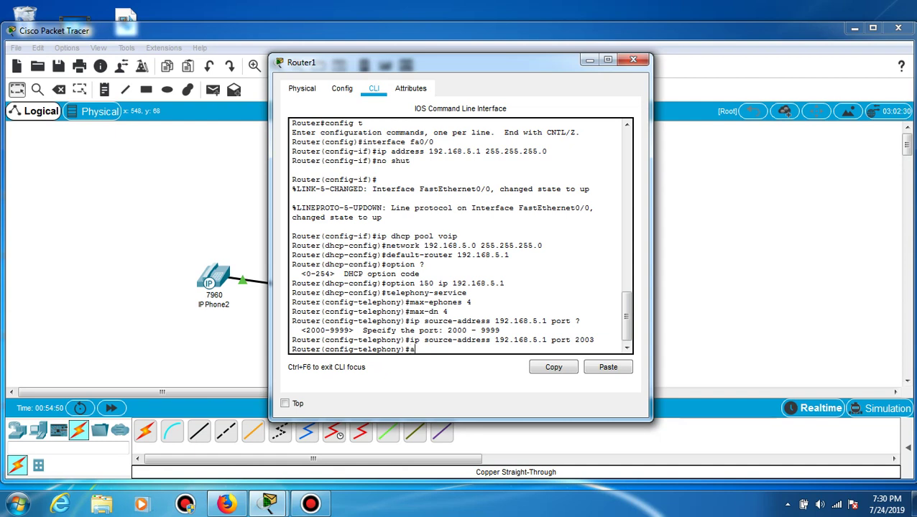
# Enter auto assign 3 to 6, then recall it and change the range to 1 to 4.
pyautogui.write('uto assign 3 t0 6')
pyautogui.press('BackSpace')
pyautogui.press('BackSpace')
pyautogui.press('BackSpace')
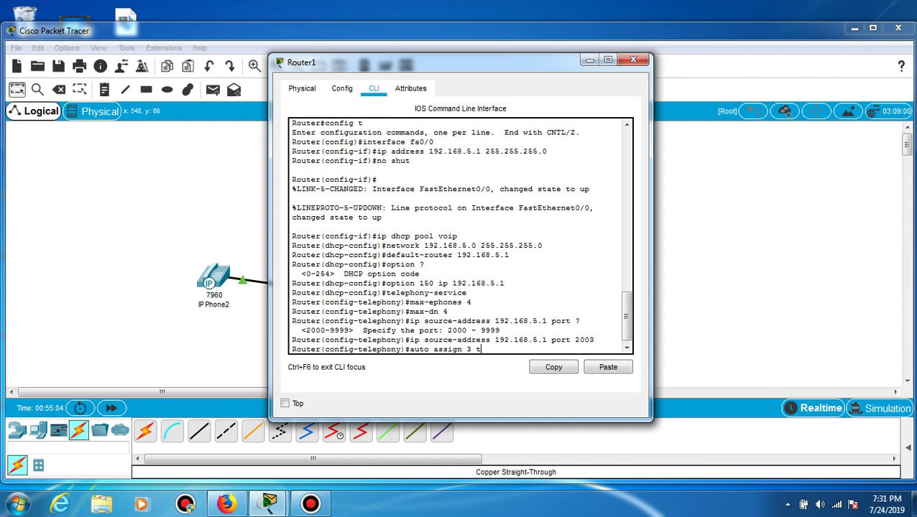
pyautogui.write('o 6')
pyautogui.press('Return')
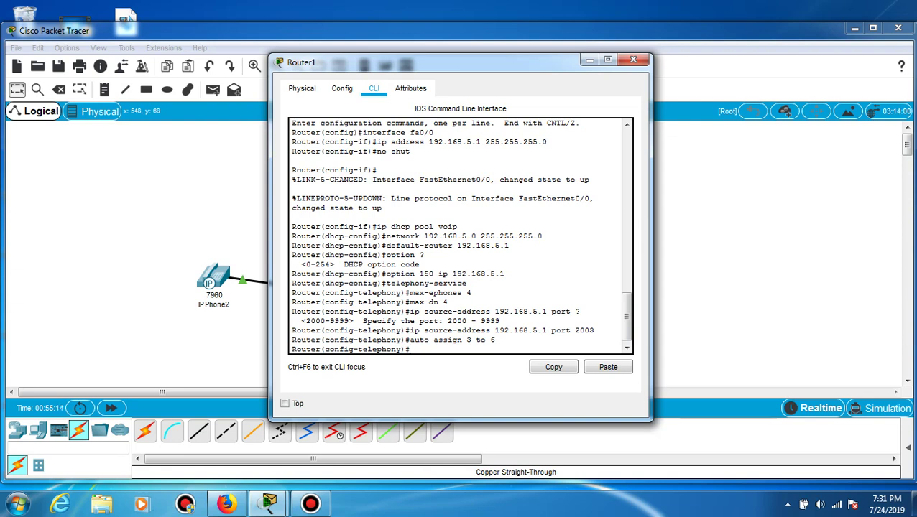
pyautogui.write('a')
pyautogui.press('Up')
pyautogui.press('BackSpace')
pyautogui.press('BackSpace')
pyautogui.press('BackSpace')
pyautogui.press('BackSpace')
pyautogui.press('BackSpace')
pyautogui.press('BackSpace')
pyautogui.write('1 to 4')
# Submit auto assign 1 to 4, then create ephone-dn 1 with number 3333.
pyautogui.press('Return')
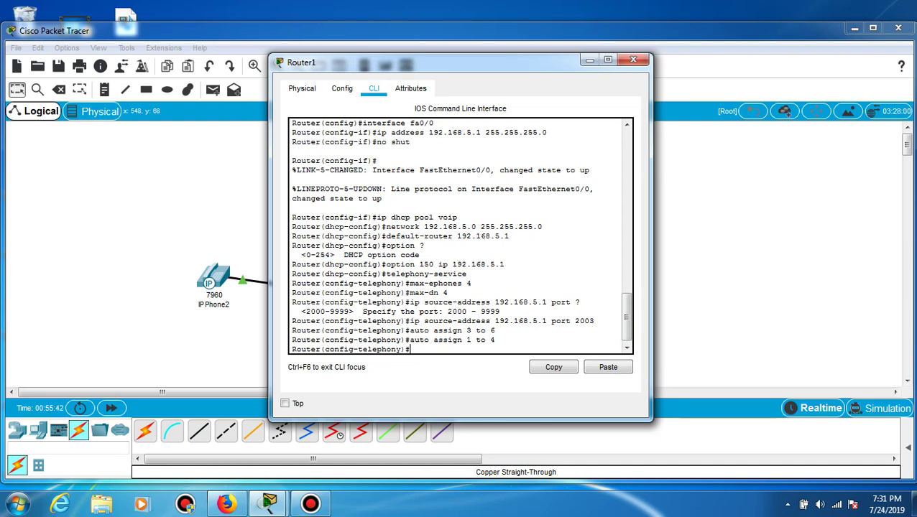
pyautogui.write('ephone-dn 1')
pyautogui.press('Return')
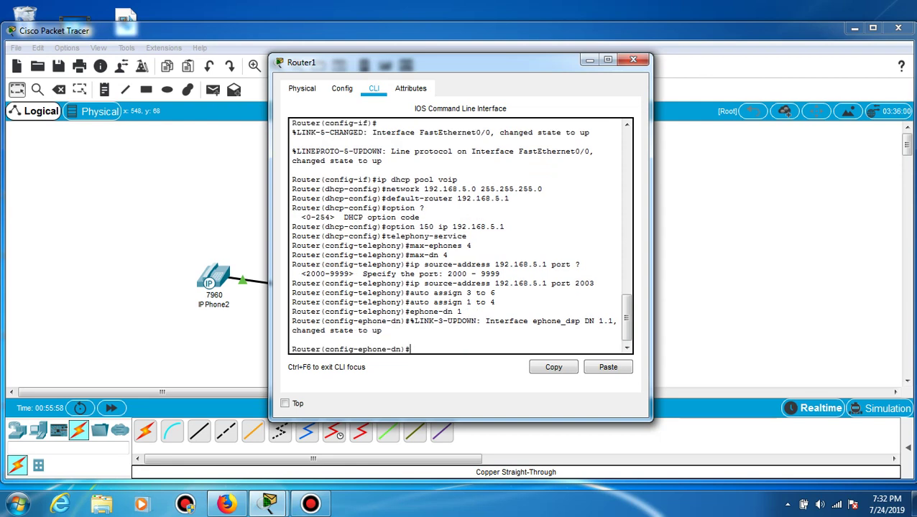
pyautogui.write('2')
pyautogui.write('3333')
pyautogui.press('Return')
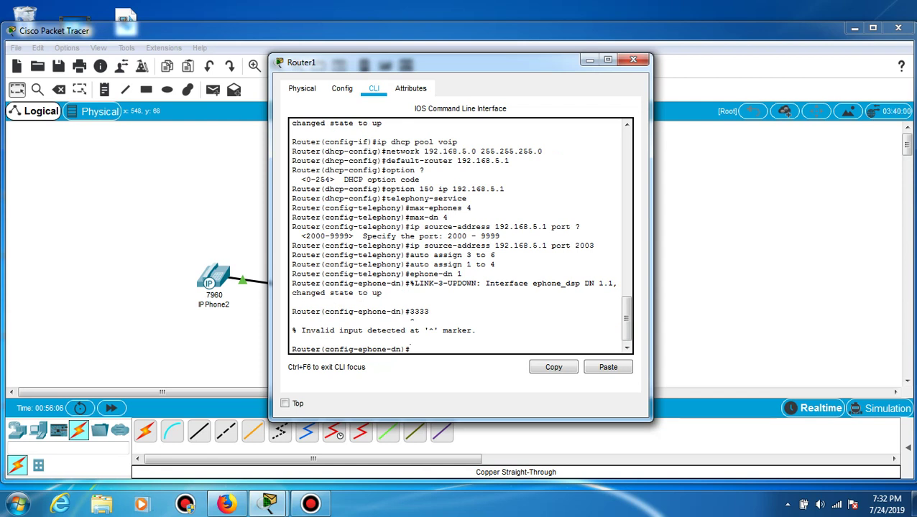
pyautogui.write('555')
pyautogui.write('5')
pyautogui.press('Return')
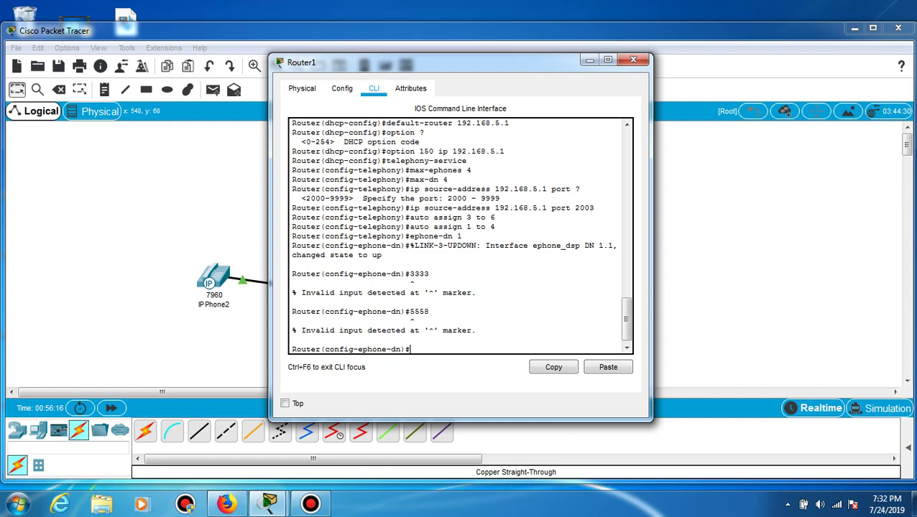
pyautogui.write('number 3333')
pyautogui.press('Return')
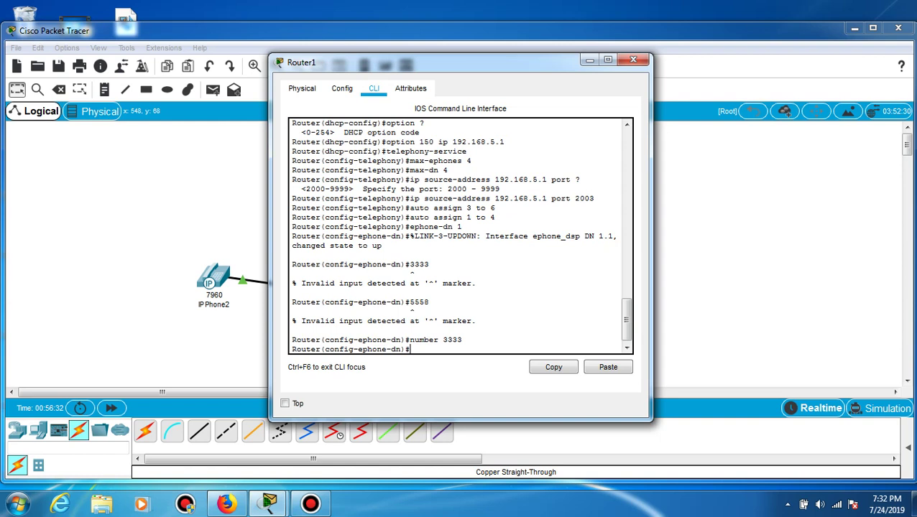
# Add ephone-dn 2 with number 3334, then exit back to global configuration.
pyautogui.write('ephone-dn 2')
pyautogui.press('Return')
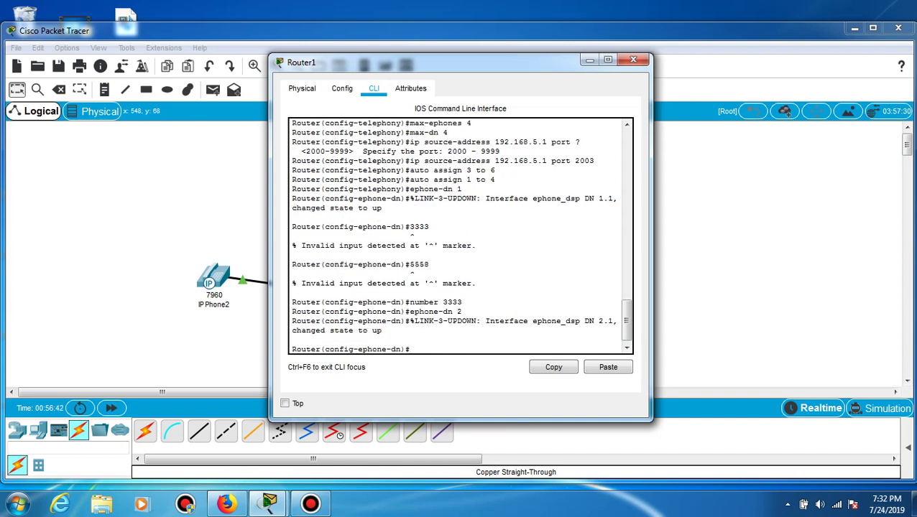
pyautogui.write('number 3334')
pyautogui.press('Return')
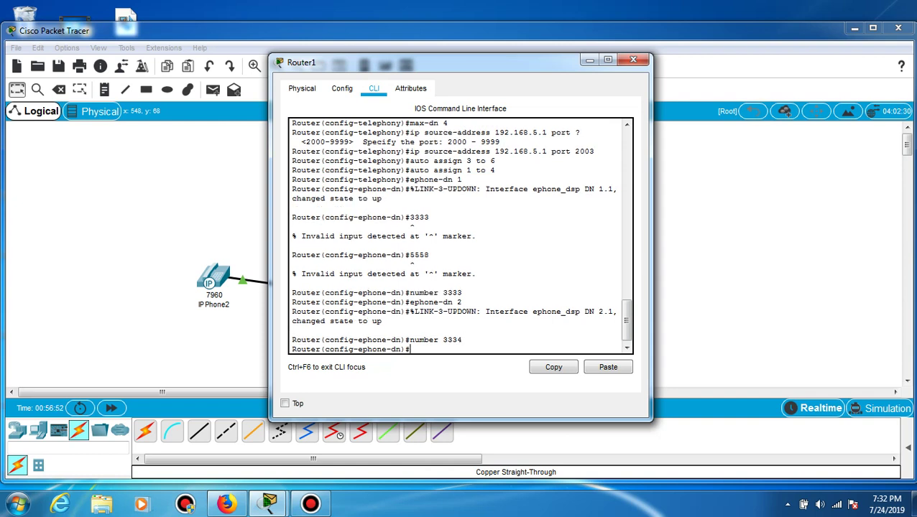
pyautogui.write('exit')
pyautogui.press('Return')
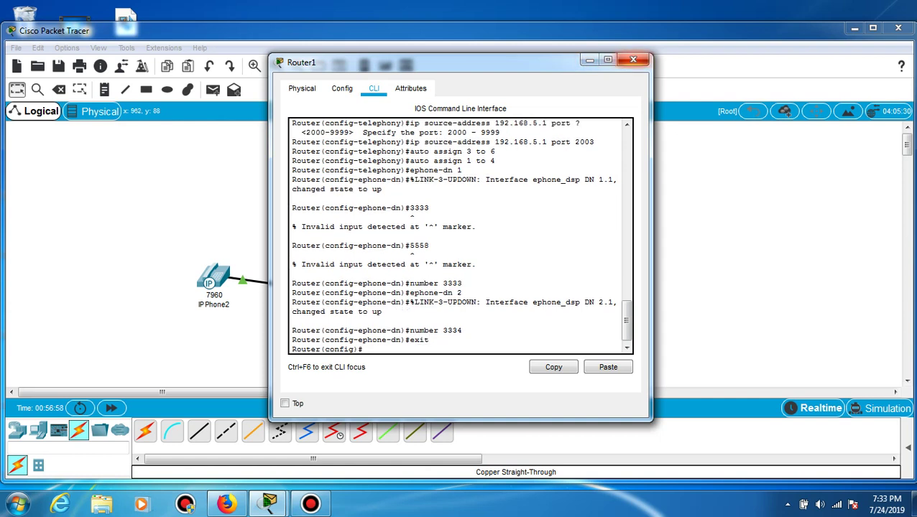
# Close Router1's configuration window with Alt+F4.
pyautogui.hotkey('alt', 'F4')
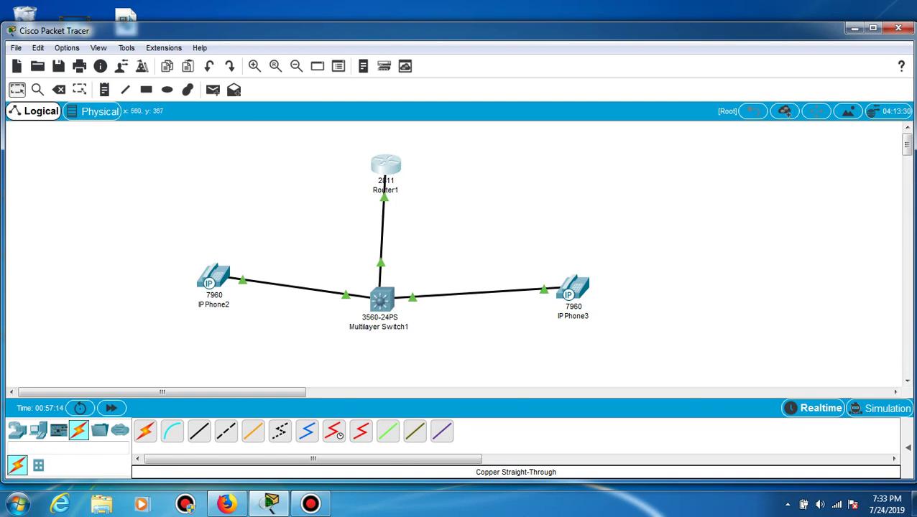
# Open Multilayer Switch1's CLI and decline the initial configuration dialog with 'n'.
pyautogui.click(381, 300)
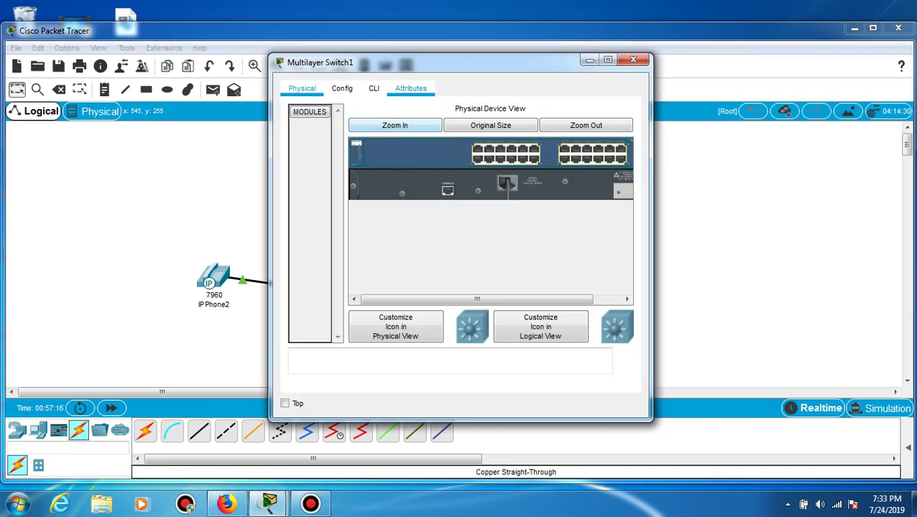
pyautogui.click(373, 88)
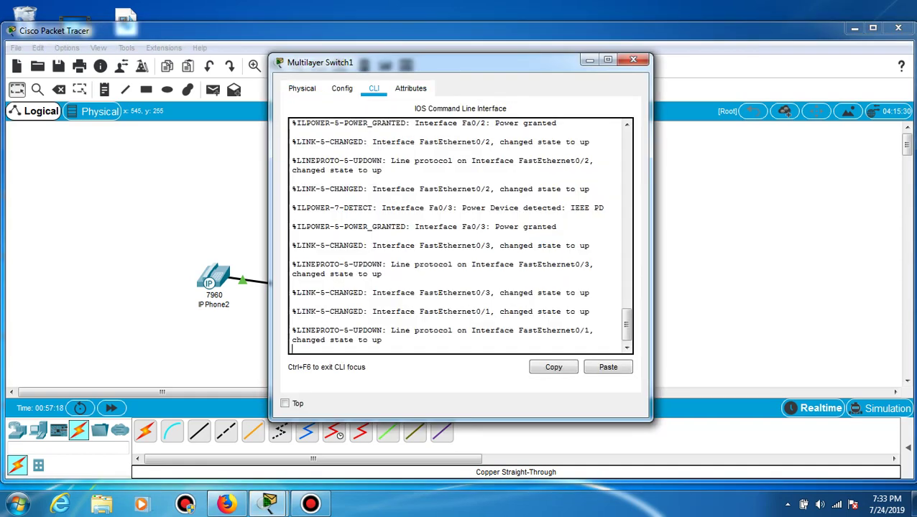
pyautogui.press('Return')
pyautogui.press('Return')
pyautogui.write('n')
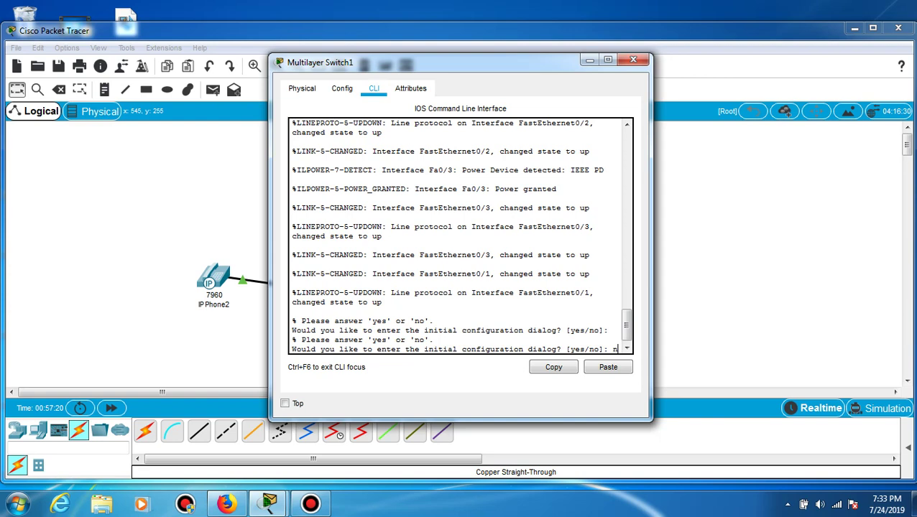
pyautogui.press('Return')
# Enter global configuration mode with 'en' and 'config t'.
pyautogui.press('Return')
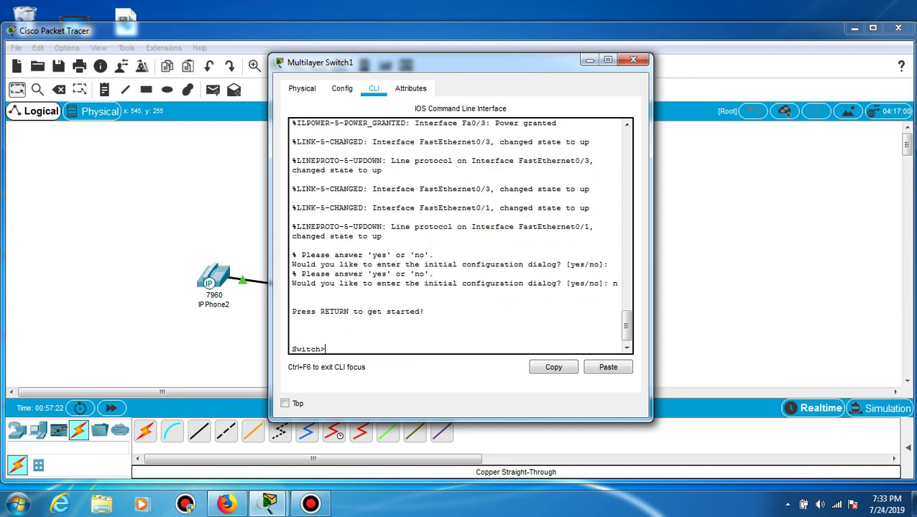
pyautogui.write('en')
pyautogui.press('Return')
pyautogui.write('c')
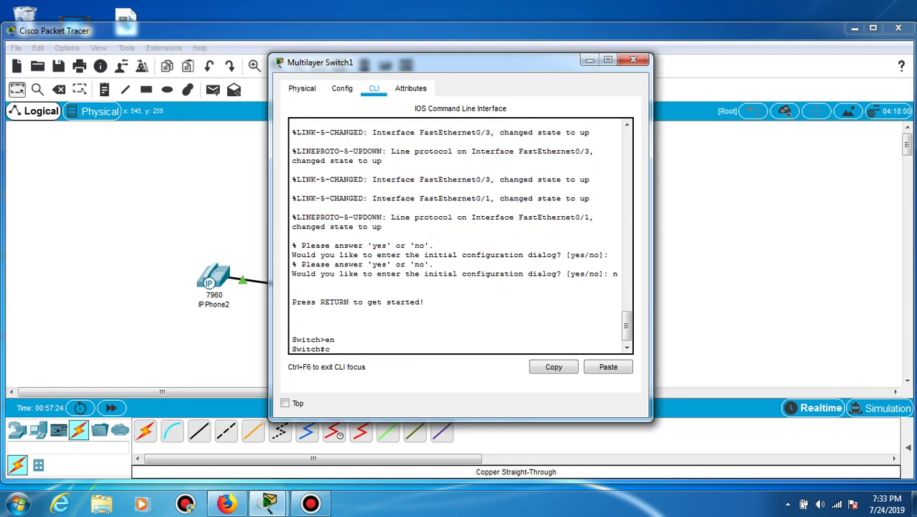
pyautogui.write('onfig t')
pyautogui.press('Return')
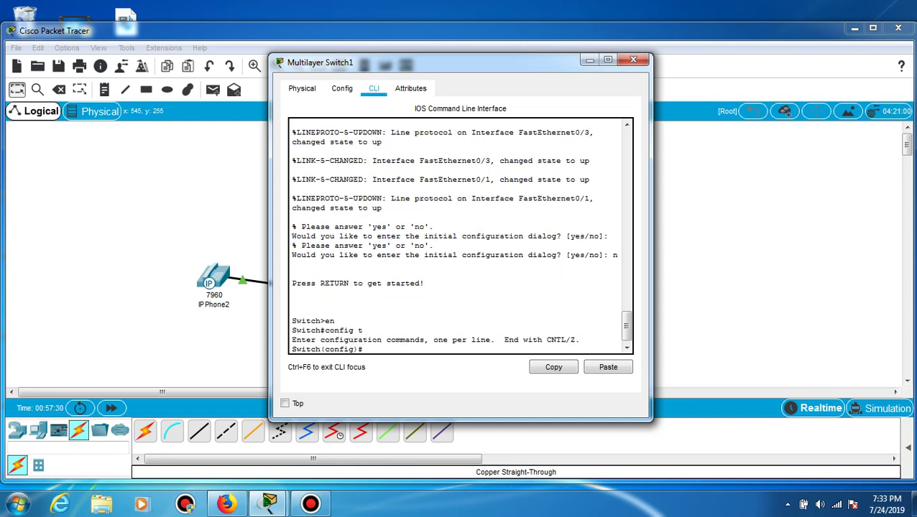
# Set interface range fa0/1-6 to switchport mode access with voice VLAN 1, then close the window.
pyautogui.write('interface range fa0')
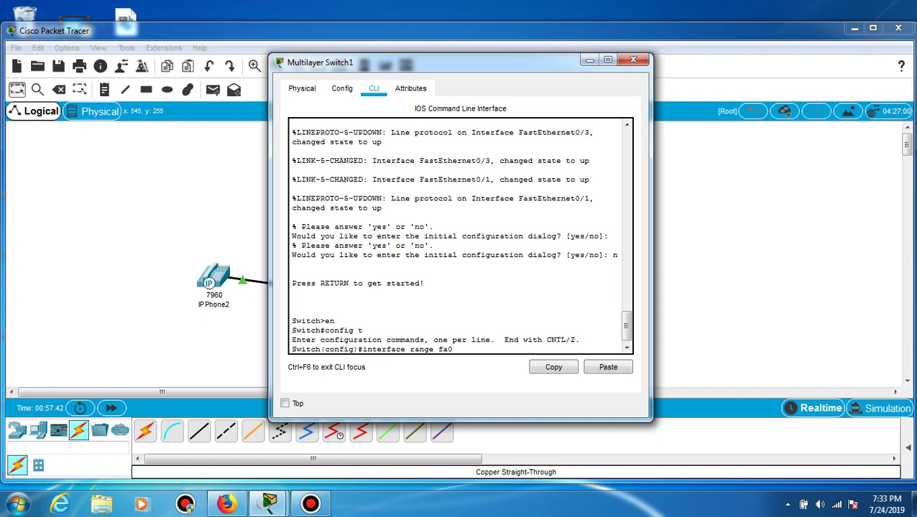
pyautogui.write('/1')
pyautogui.write('- 6')
pyautogui.press('Return')
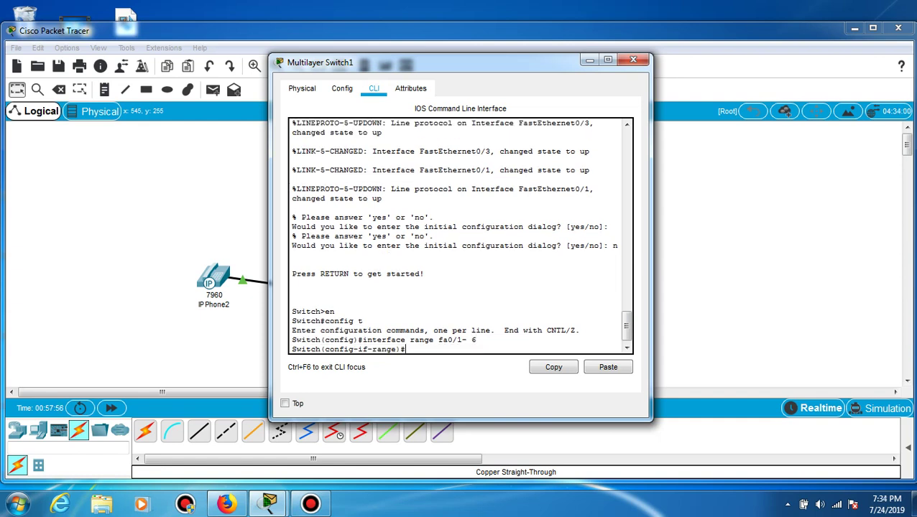
pyautogui.write('swit')
pyautogui.write('chport mode access')
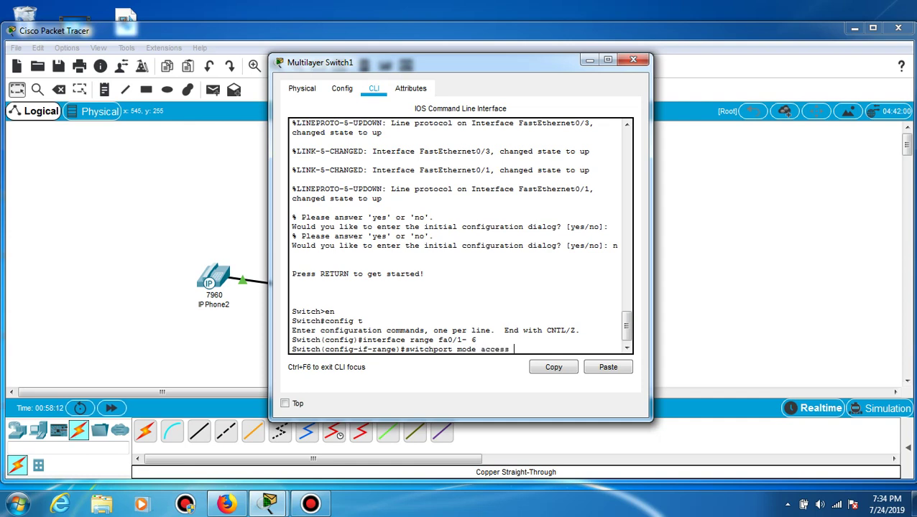
pyautogui.press('Return')
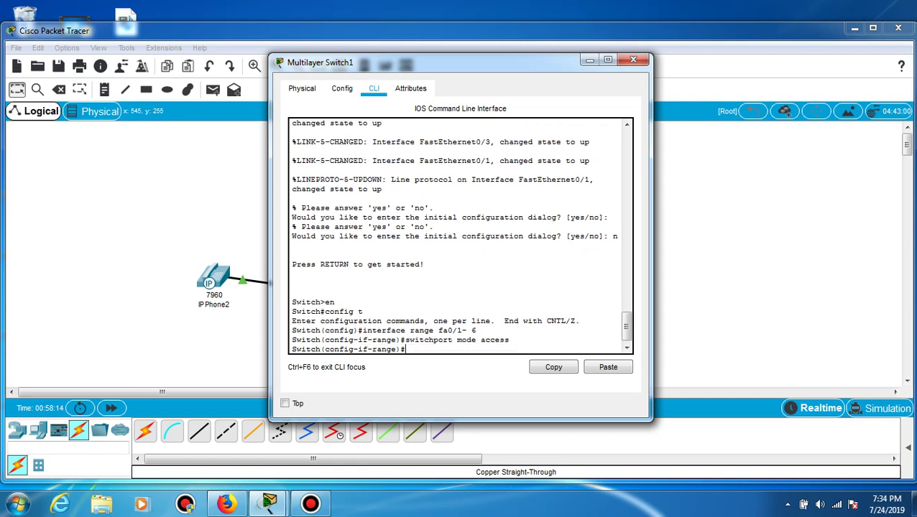
pyautogui.write('switchport voice vlan')
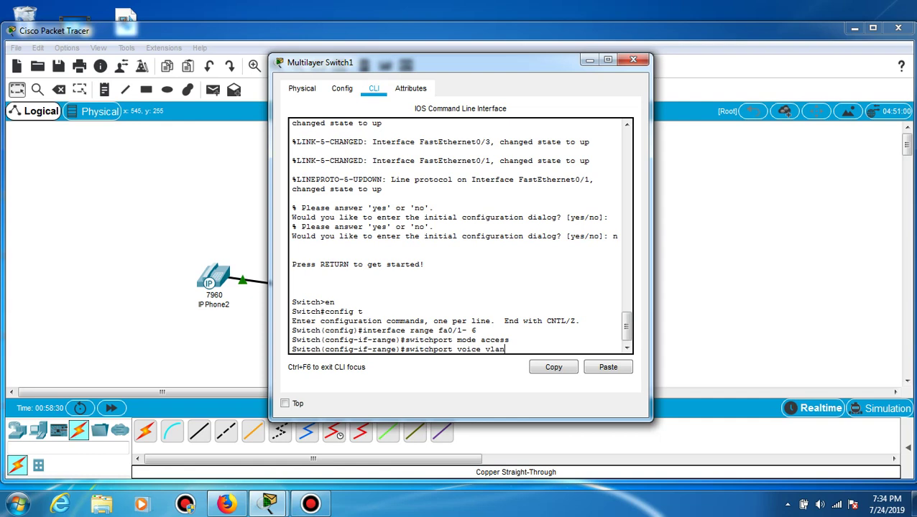
pyautogui.write(' 1')
pyautogui.press('Return')
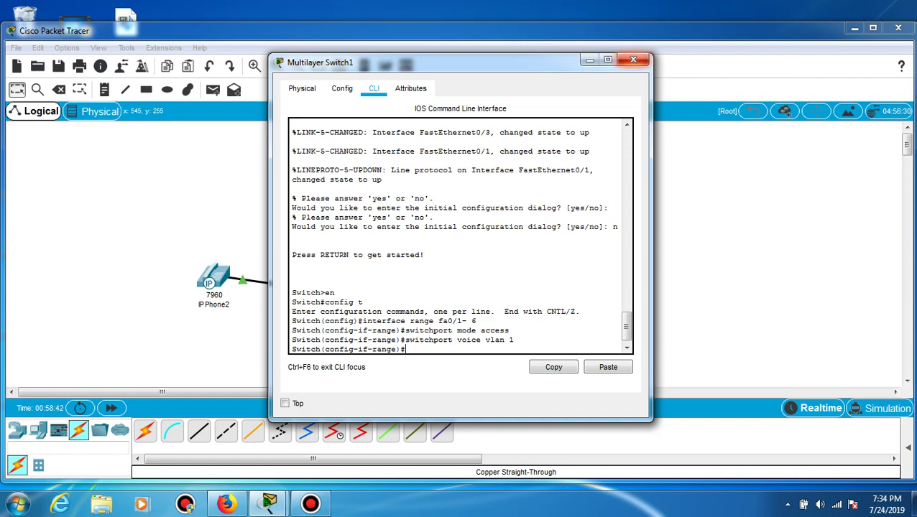
pyautogui.click(633, 60)
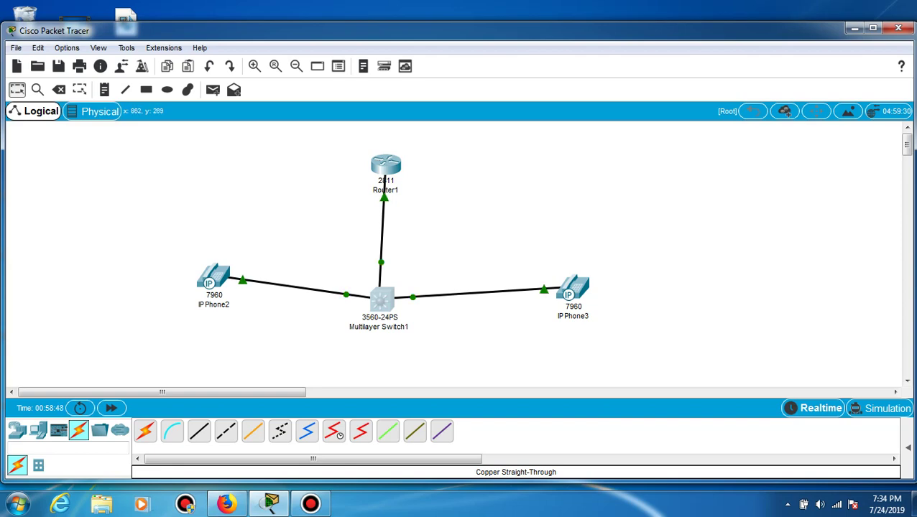
# Plug power adapters into IP Phone3 and IP Phone2, then reopen Router1's CLI.
pyautogui.click(573, 289)
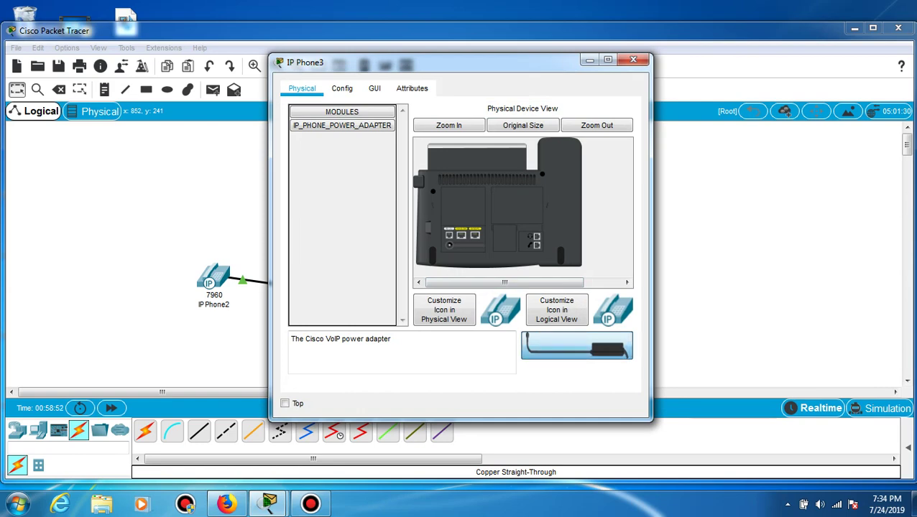
pyautogui.moveTo(576, 345); pyautogui.dragTo(604, 260)
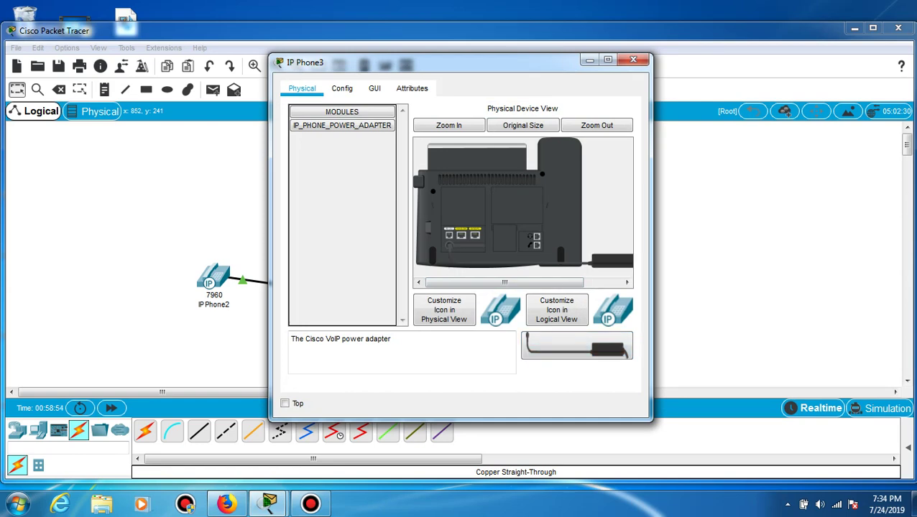
pyautogui.click(633, 59)
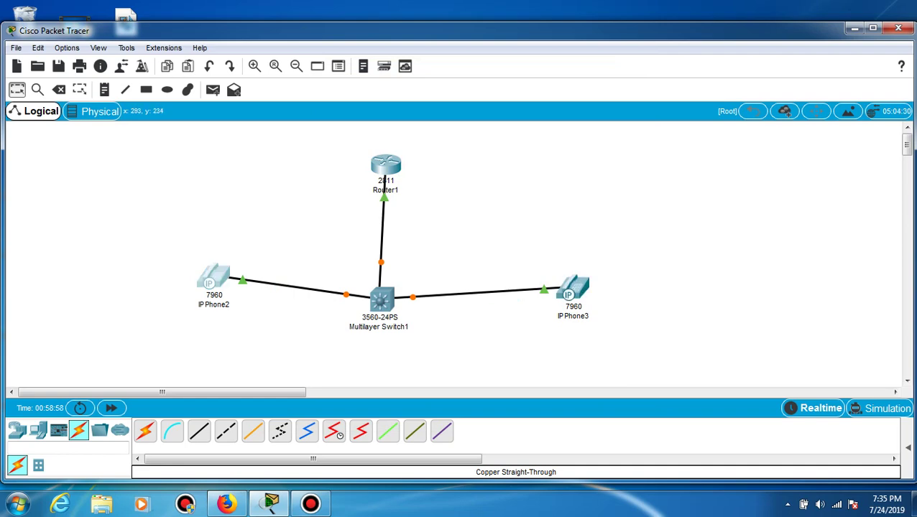
pyautogui.click(213, 277)
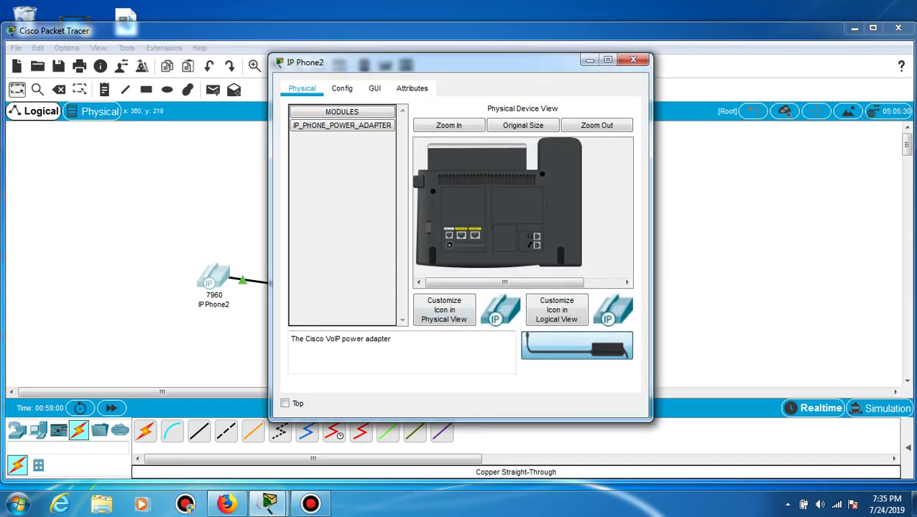
pyautogui.moveTo(576, 346); pyautogui.dragTo(607, 260)
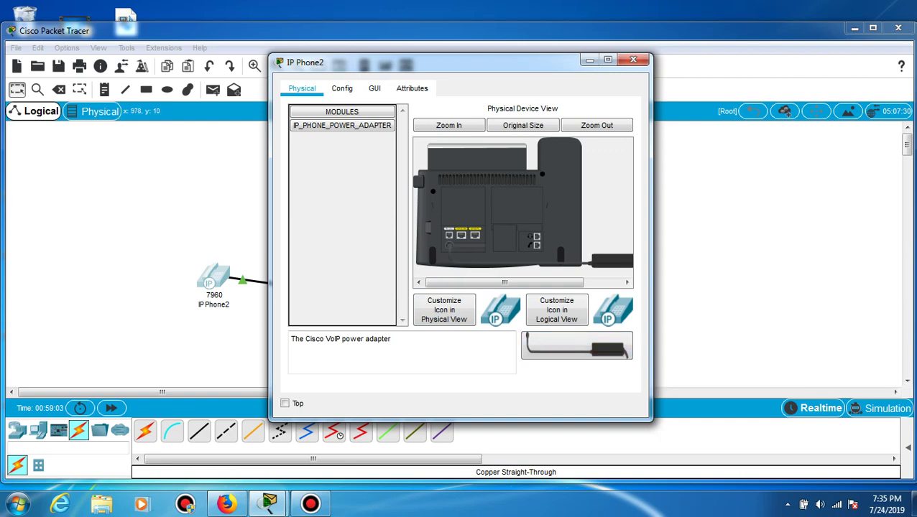
pyautogui.click(633, 60)
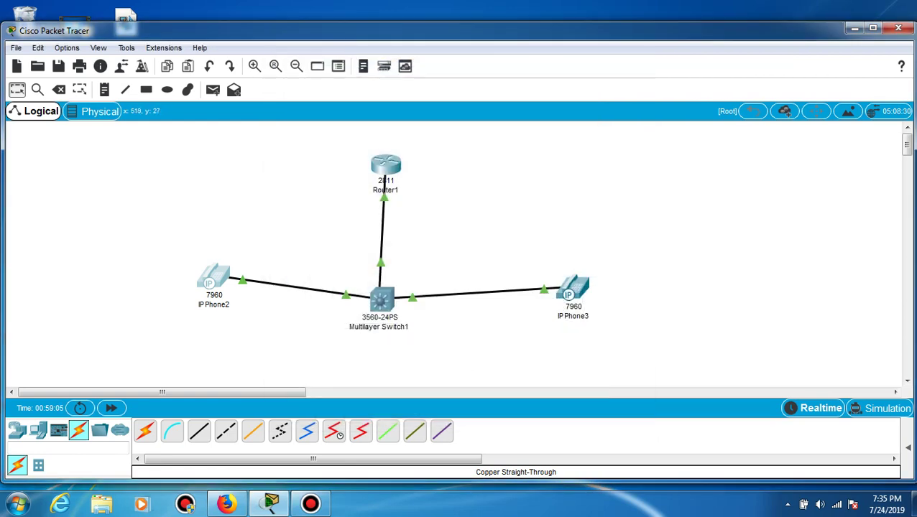
pyautogui.click(388, 166)
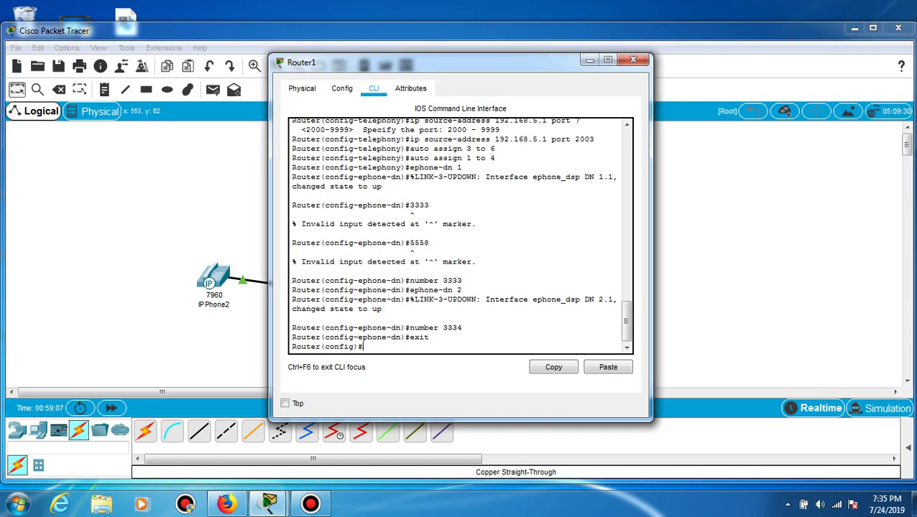
# Refresh Router1's CLI prompt, then open Multilayer Switch1's CLI to check its voice VLAN configuration.
pyautogui.press('Return')
pyautogui.press('Return')
pyautogui.press('Return')
pyautogui.press('Return')
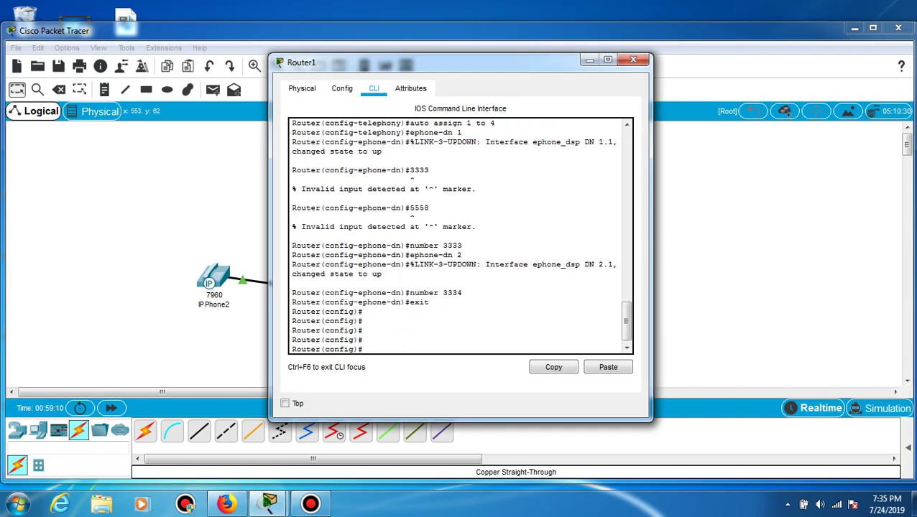
pyautogui.click(633, 60)
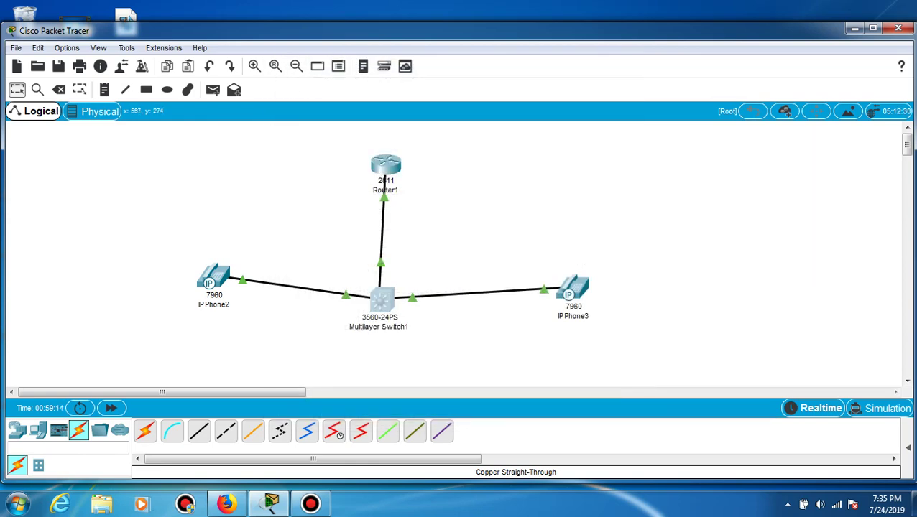
pyautogui.click(381, 299)
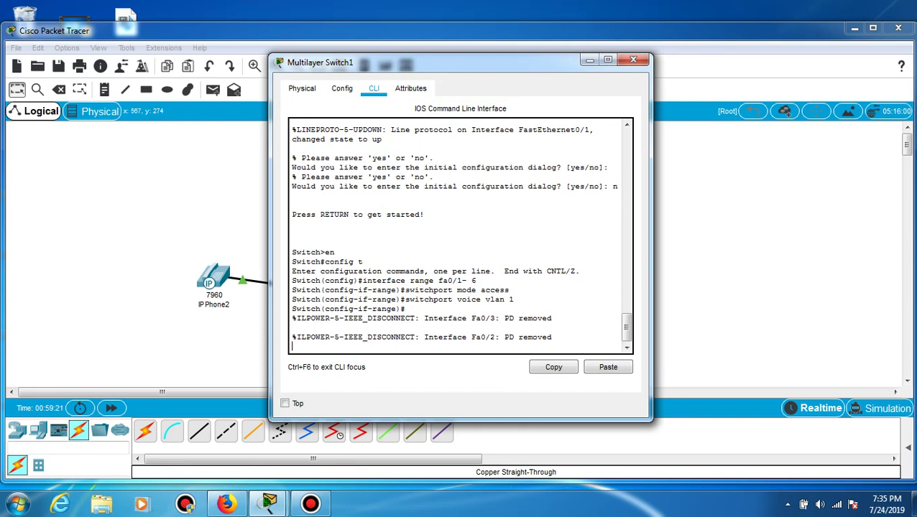
pyautogui.press('Return')
pyautogui.press('Return')
pyautogui.press('Return')
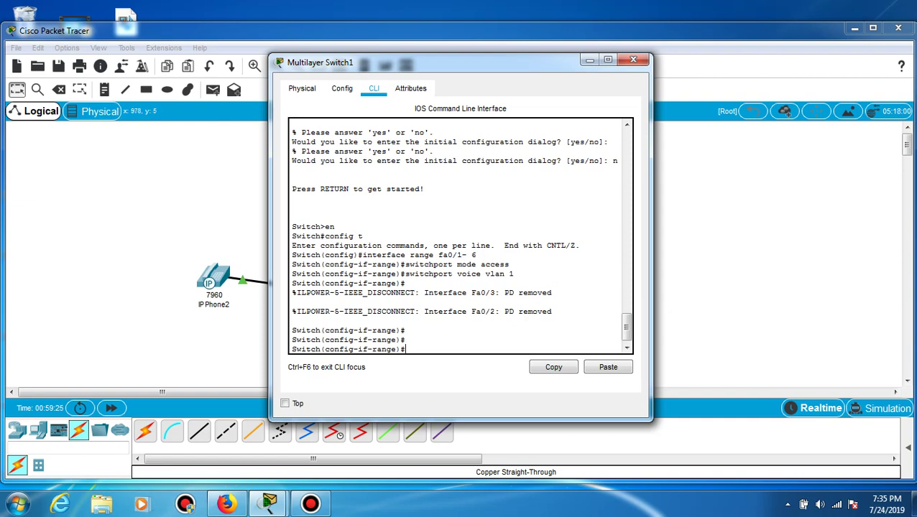
pyautogui.click(633, 59)
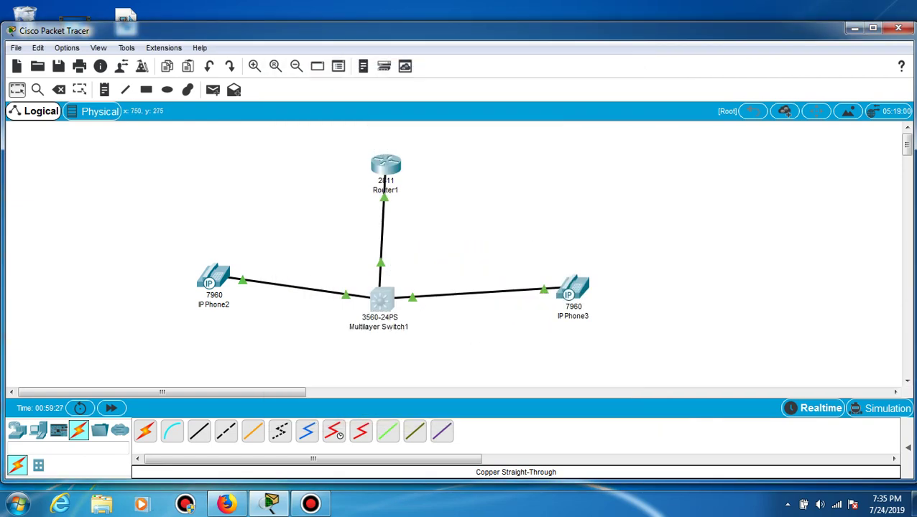
pyautogui.moveTo(573, 291)
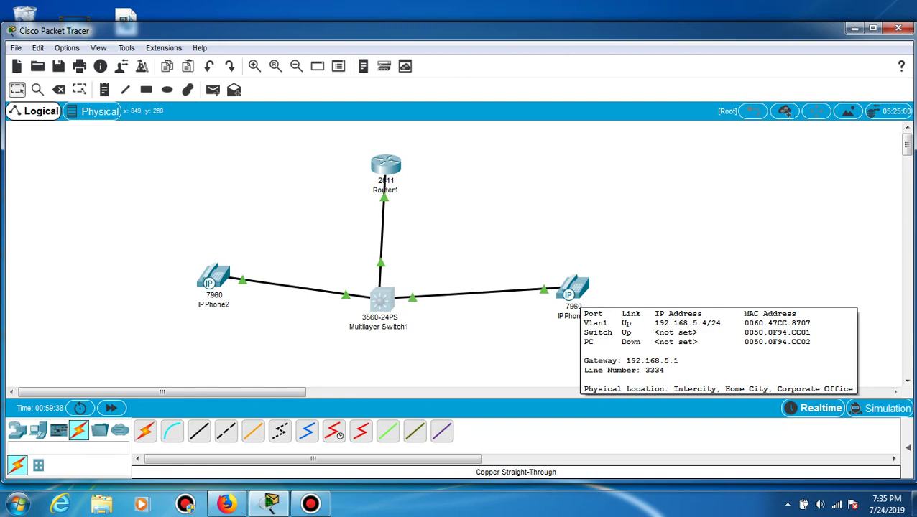
pyautogui.click(573, 291)
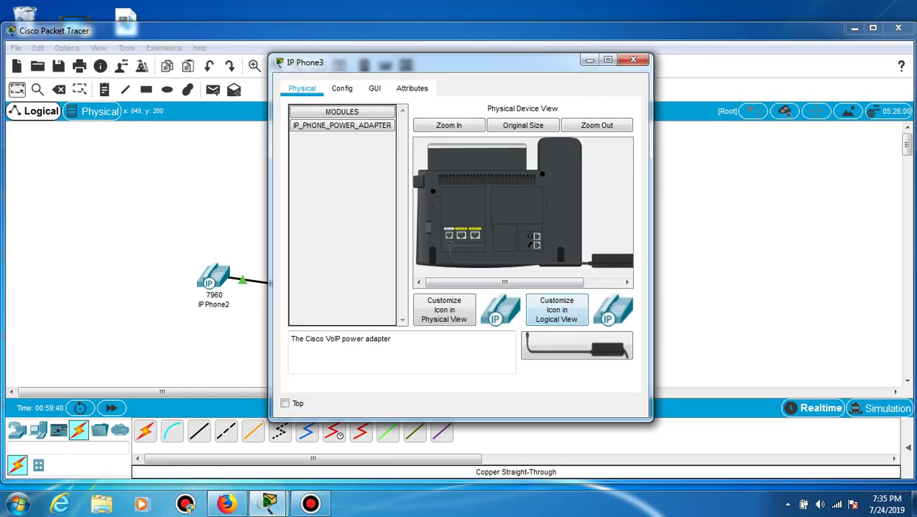
pyautogui.click(633, 60)
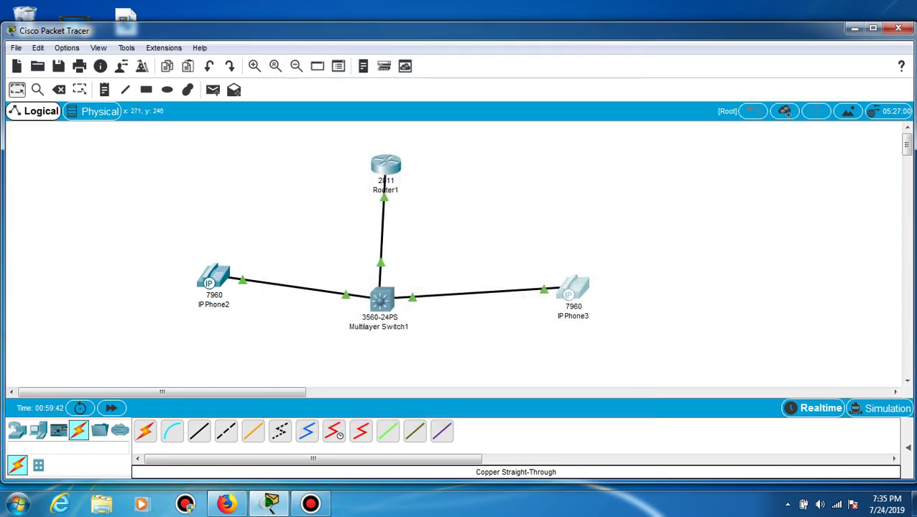
pyautogui.click(214, 277)
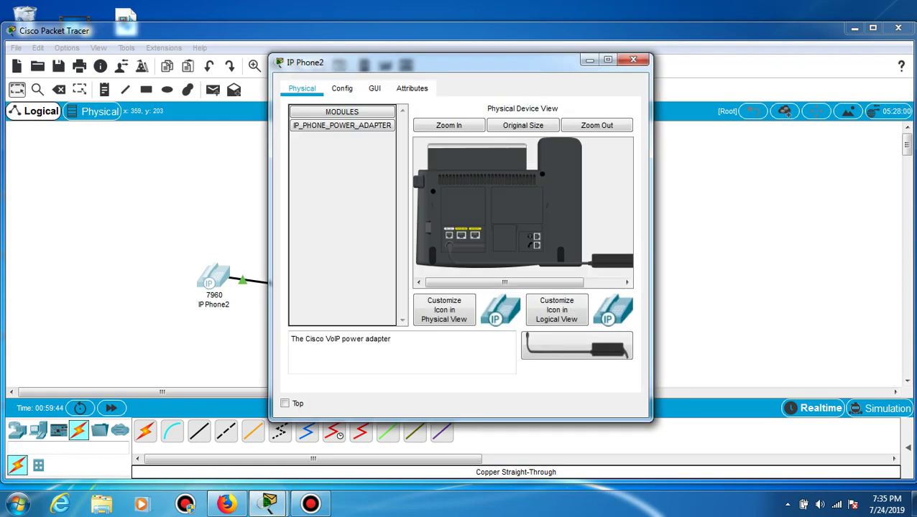
pyautogui.click(633, 59)
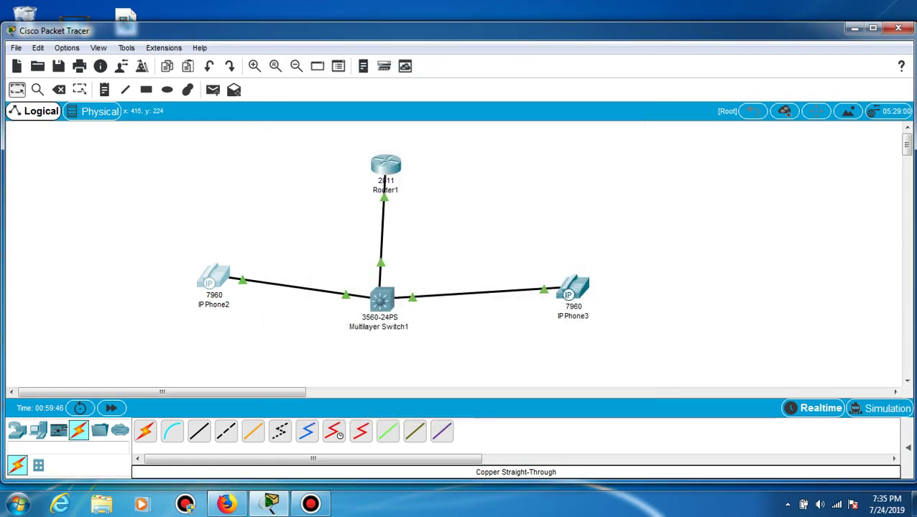
pyautogui.moveTo(213, 282)
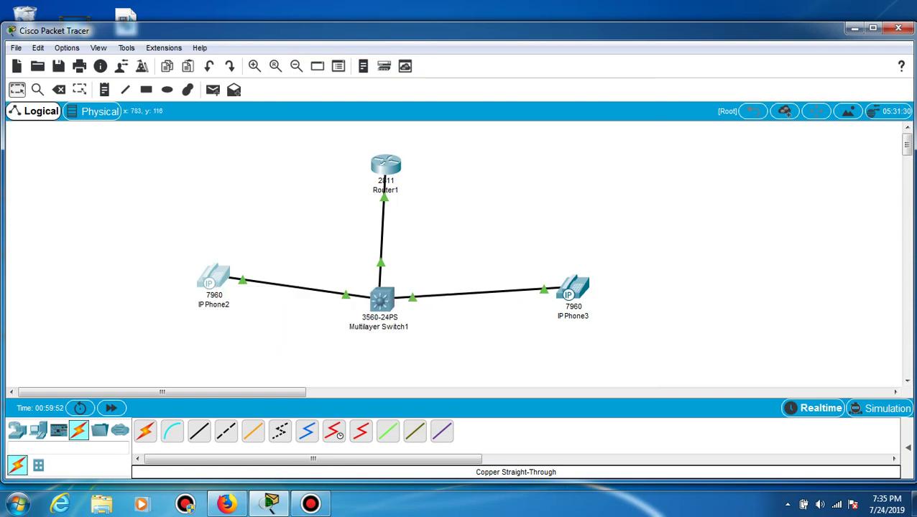
# On IP Phone3's GUI, dial 3333 and lift the handset so the call rings out.
pyautogui.click(572, 288)
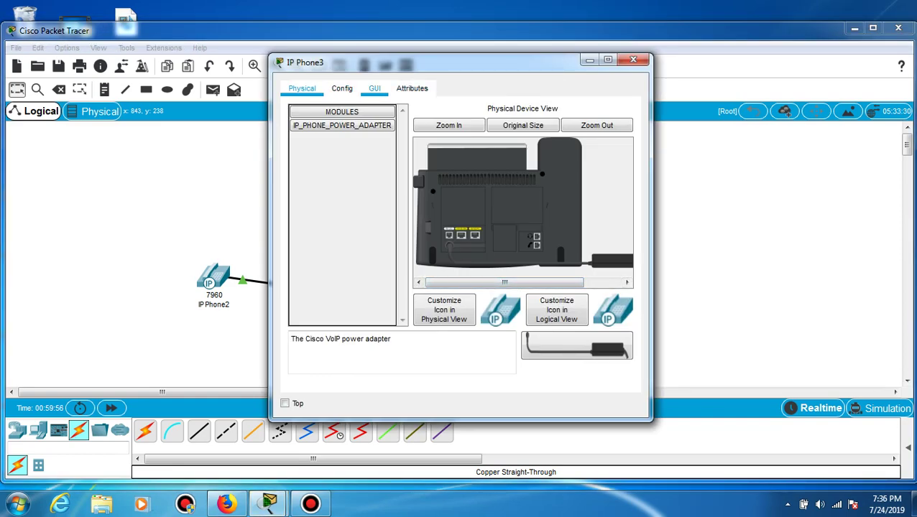
pyautogui.click(374, 87)
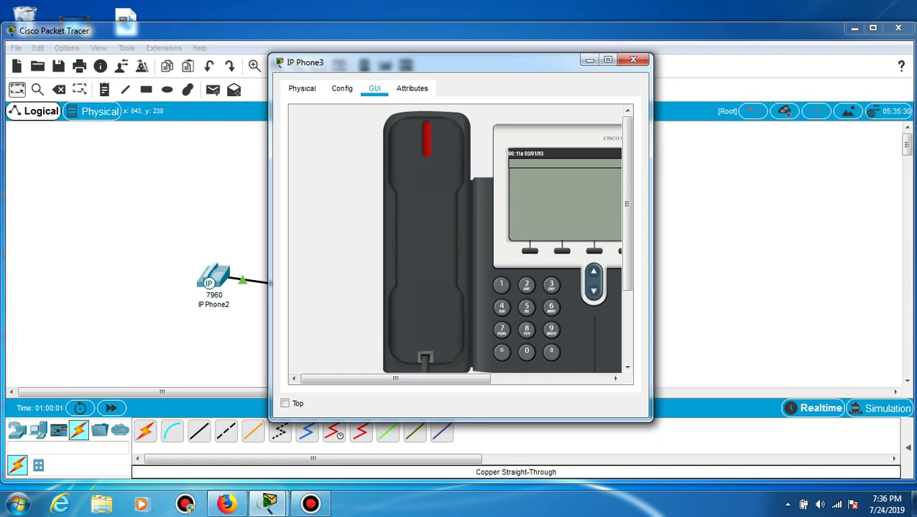
pyautogui.click(608, 59)
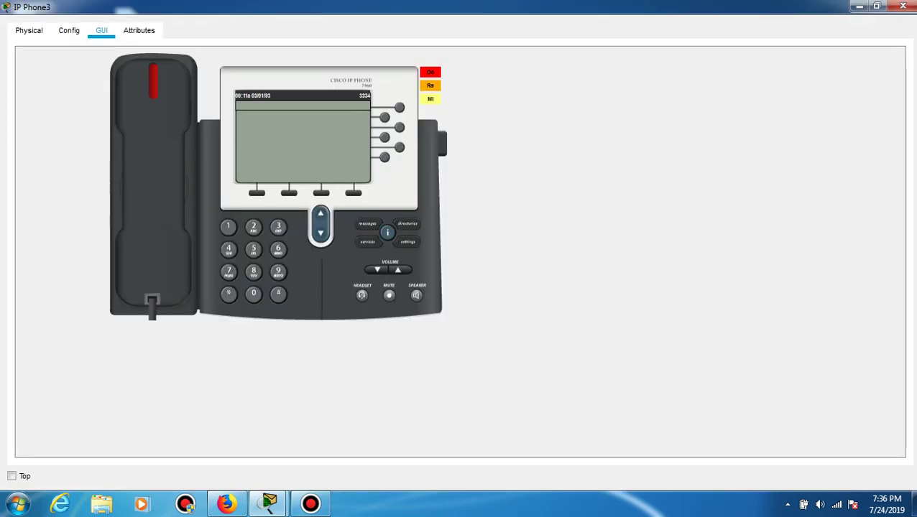
pyautogui.click(278, 226)
pyautogui.click(278, 226)
pyautogui.click(278, 227)
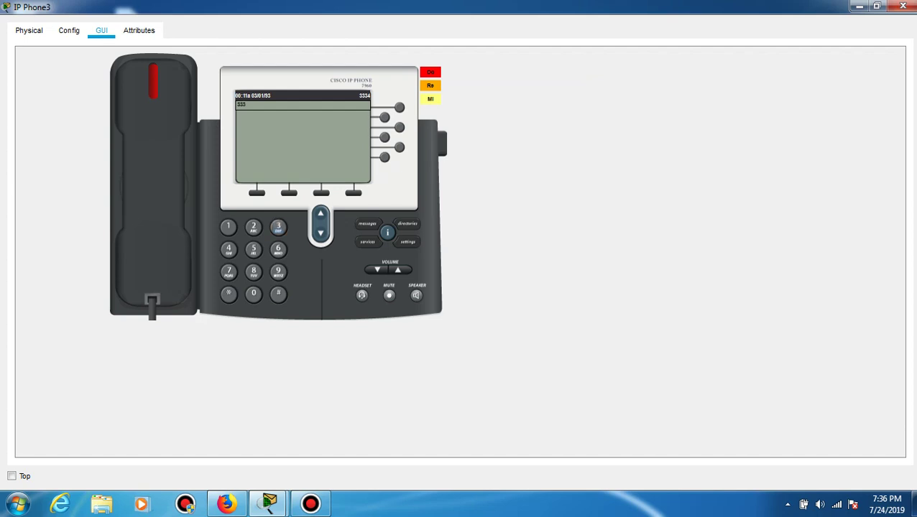
pyautogui.click(278, 226)
pyautogui.click(153, 186)
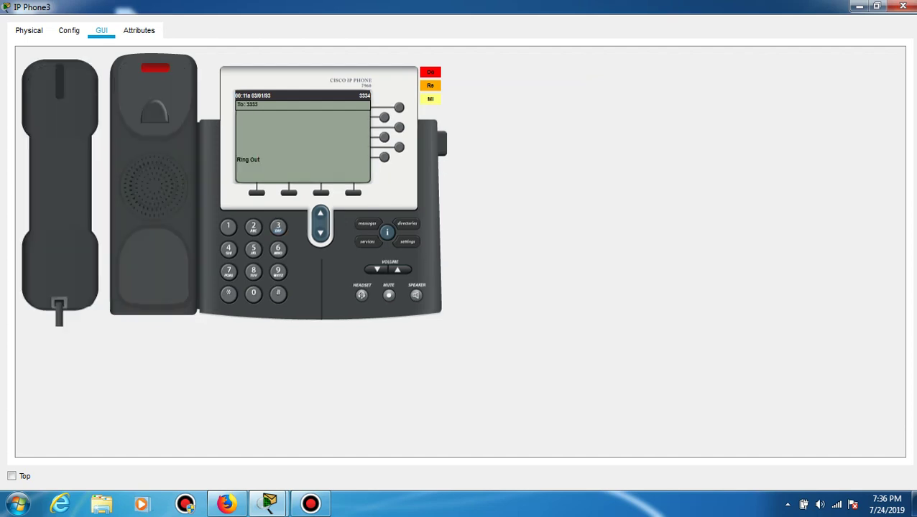
pyautogui.click(876, 7)
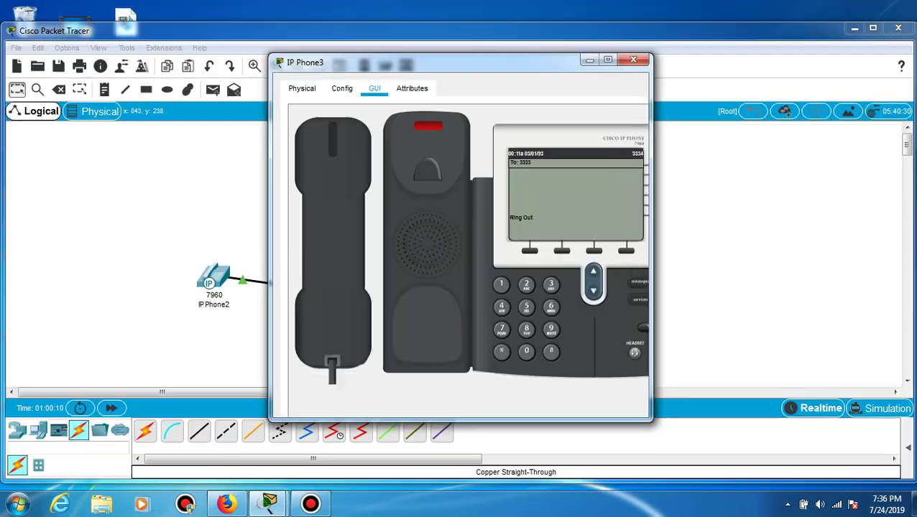
# Close IP Phone3, lift IP Phone2's handset to answer 3334, then hang up and close it.
pyautogui.click(633, 59)
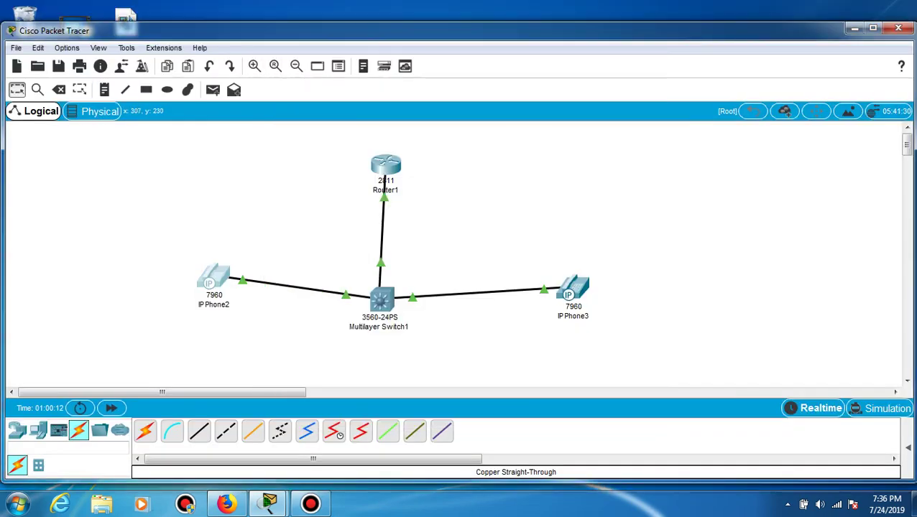
pyautogui.click(214, 277)
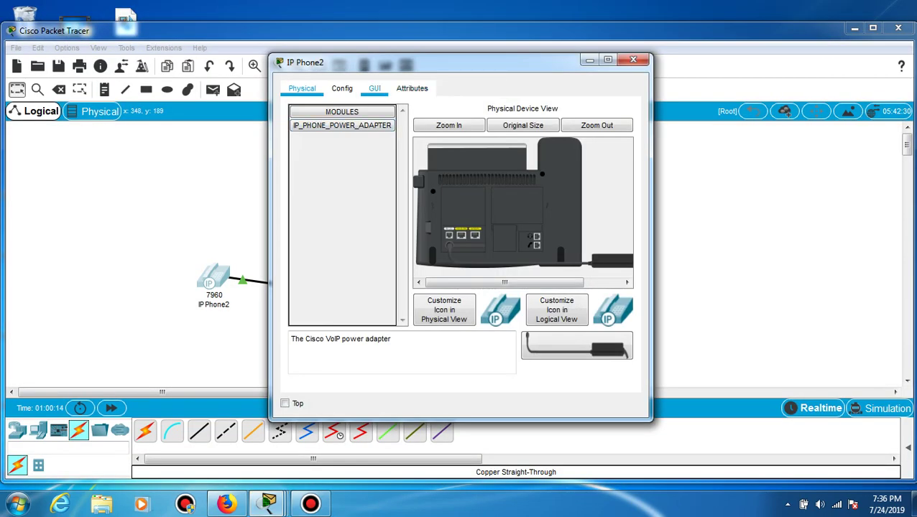
pyautogui.click(374, 88)
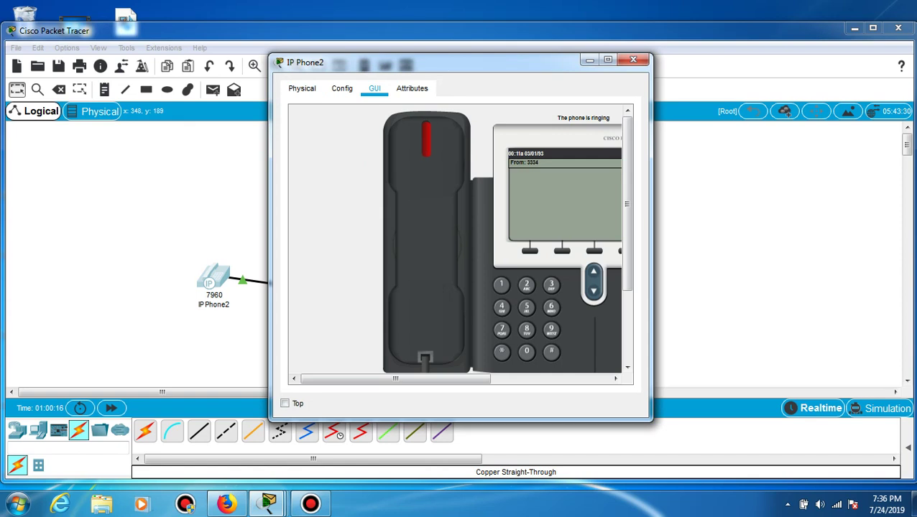
pyautogui.click(426, 237)
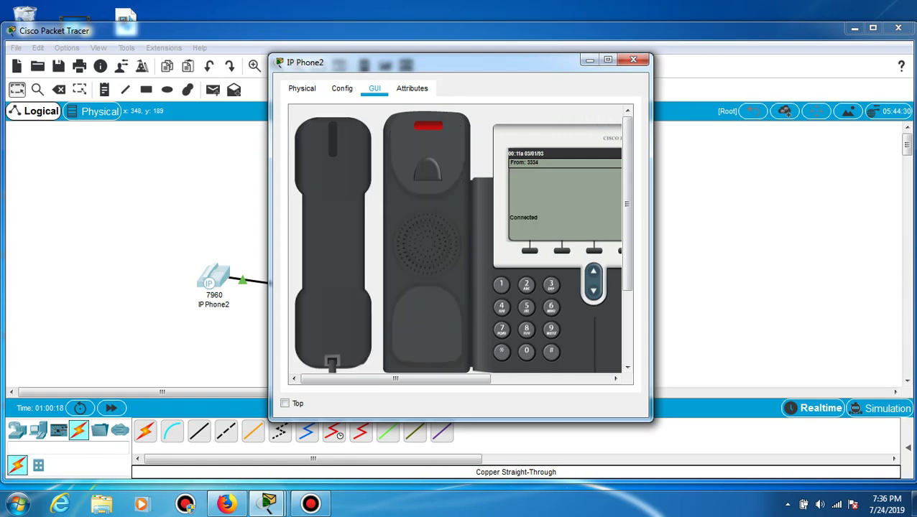
pyautogui.click(607, 59)
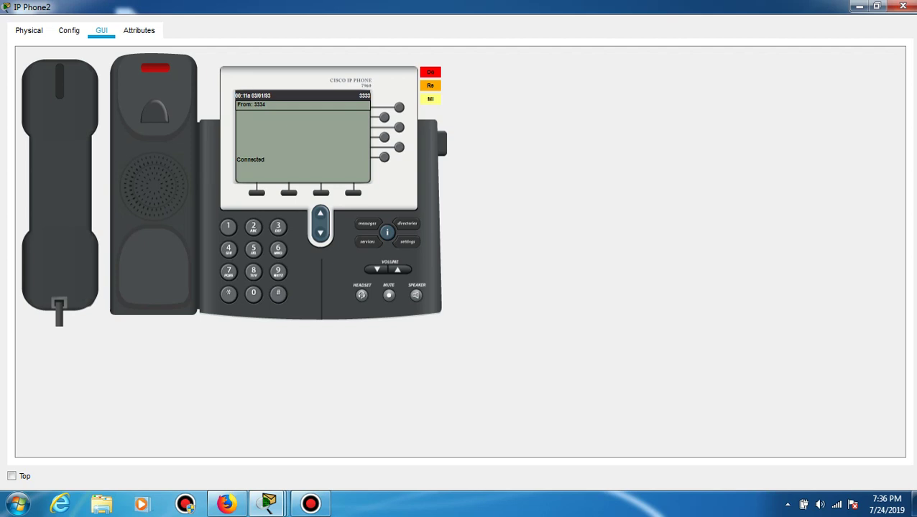
pyautogui.click(60, 180)
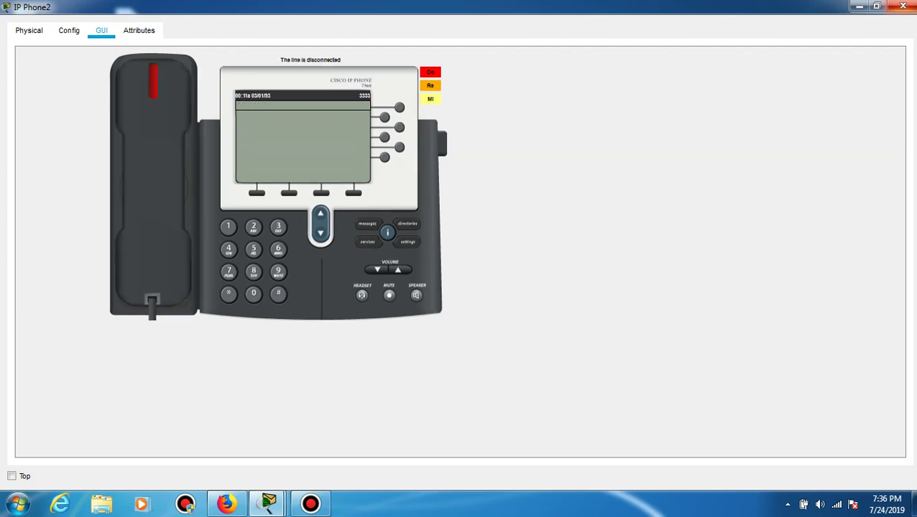
pyautogui.click(903, 7)
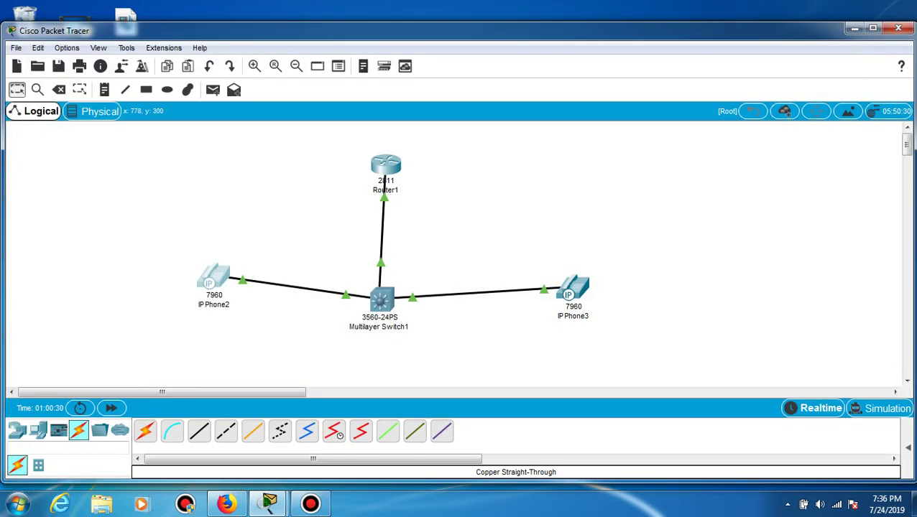